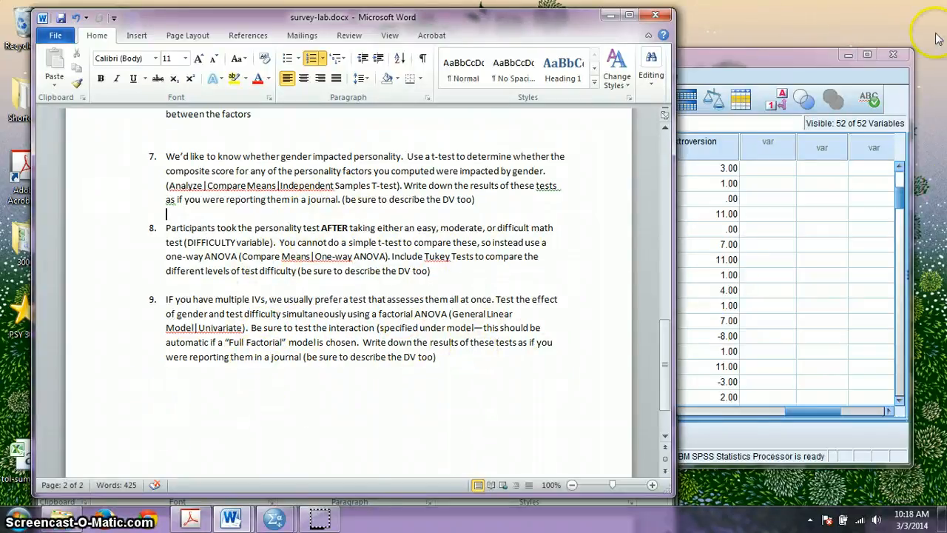
Switch to the bigfive.sav data in SPSS and inspect the Gender column, selecting the Gender cell of row 14
left_click(709, 60)
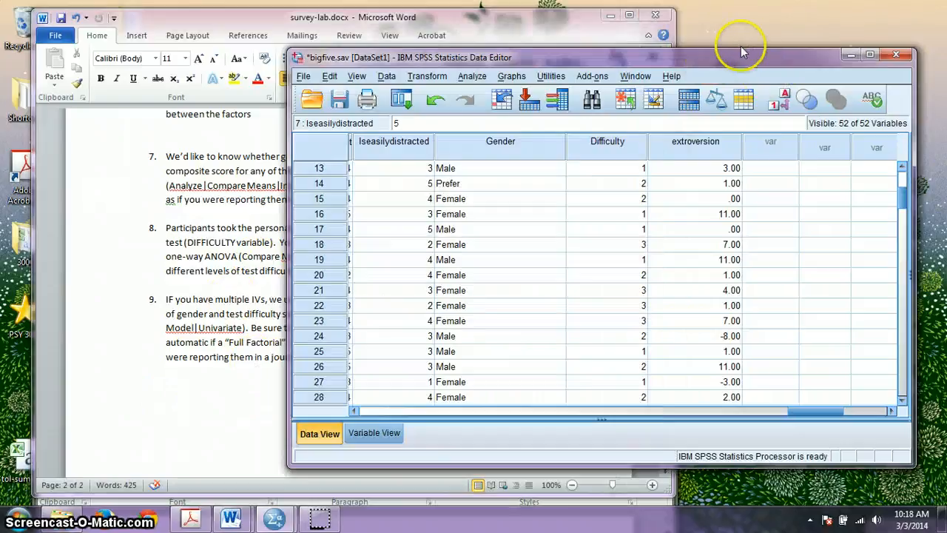
left_click_drag(814, 413, 823, 431)
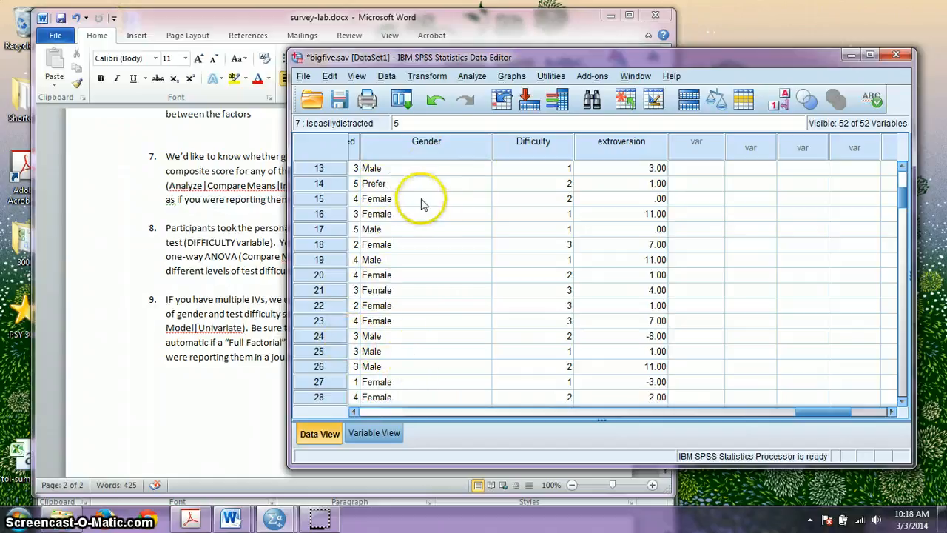
left_click(379, 185)
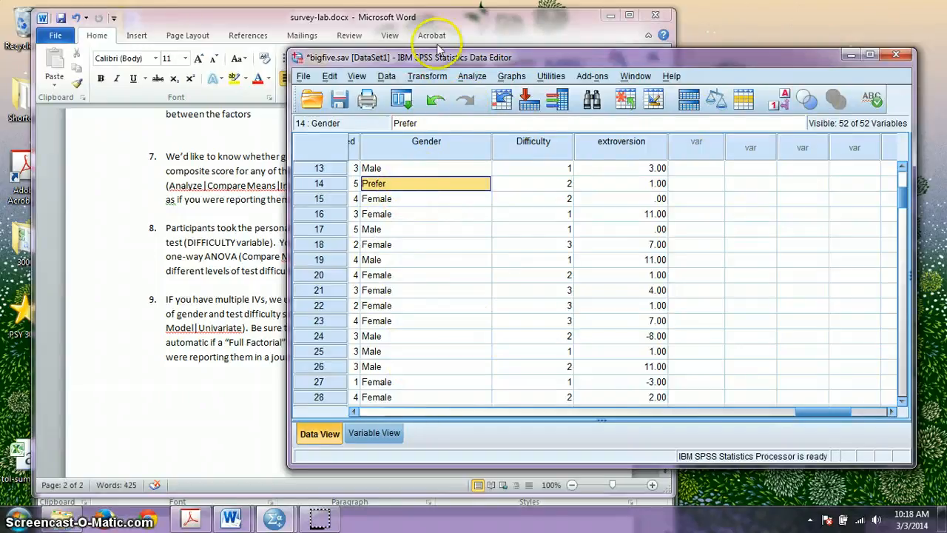
left_click_drag(521, 64, 514, 61)
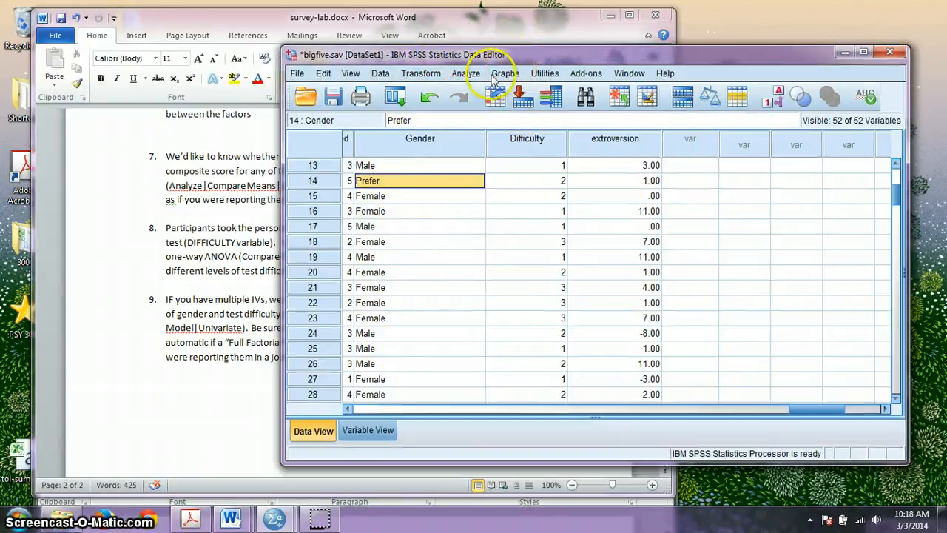
Set up an Independent-Samples T Test with extroversion as the test variable
left_click(465, 73)
mouse_move(518, 107)
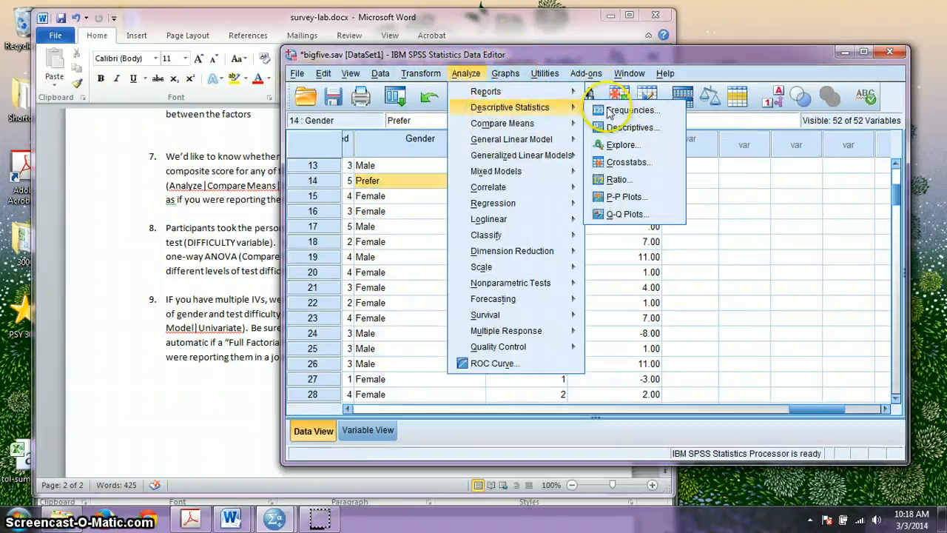
mouse_move(510, 123)
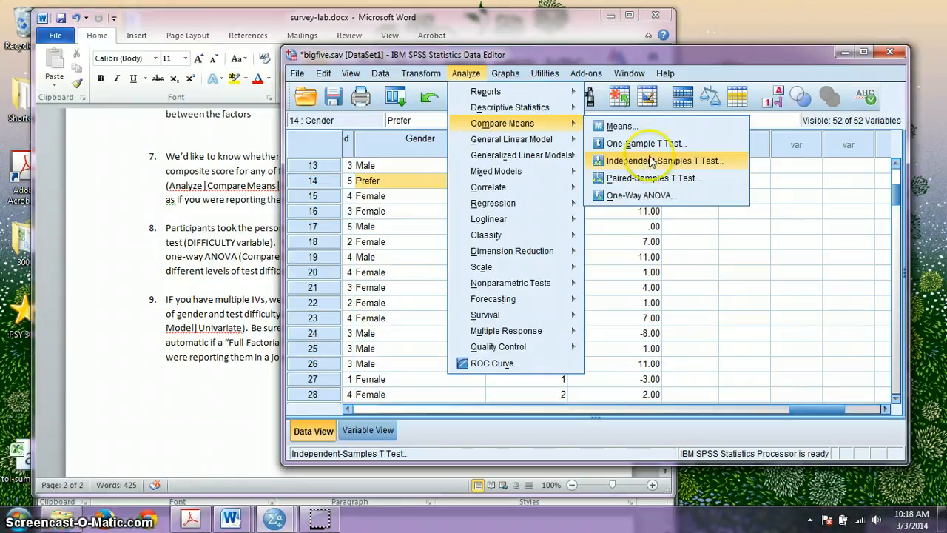
left_click(654, 162)
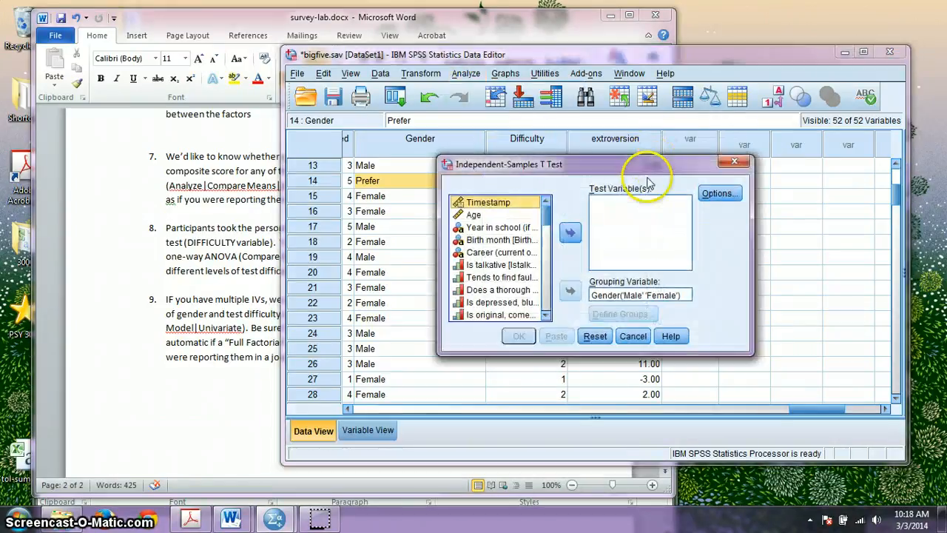
left_click_drag(546, 216, 537, 351)
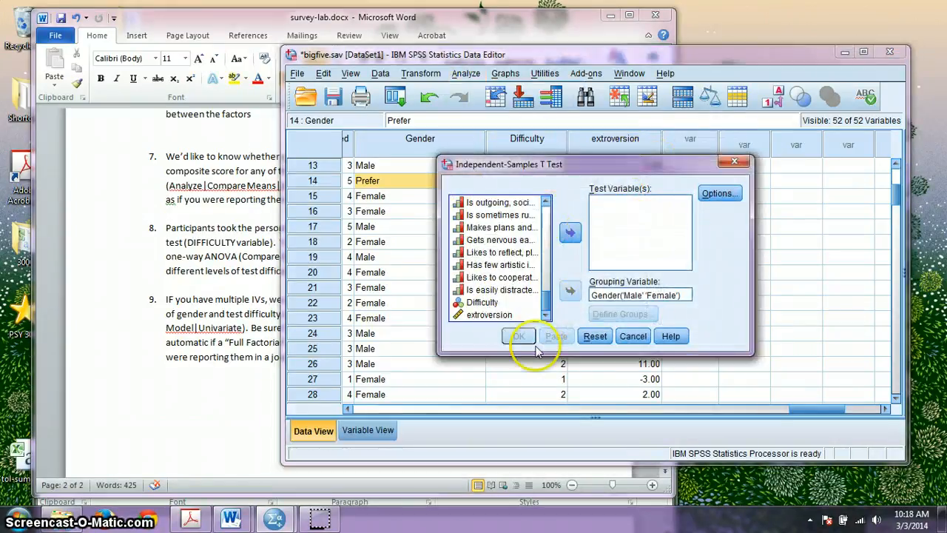
left_click(489, 314)
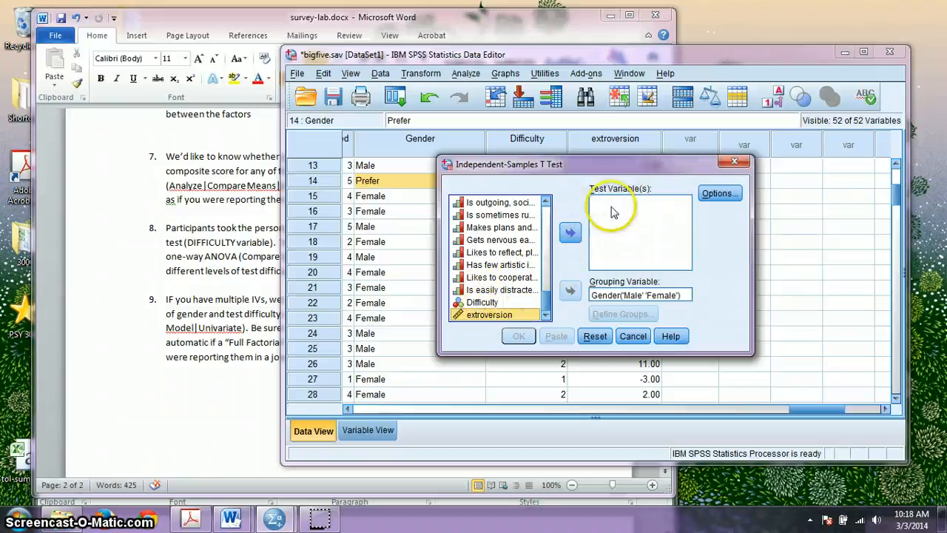
left_click(570, 239)
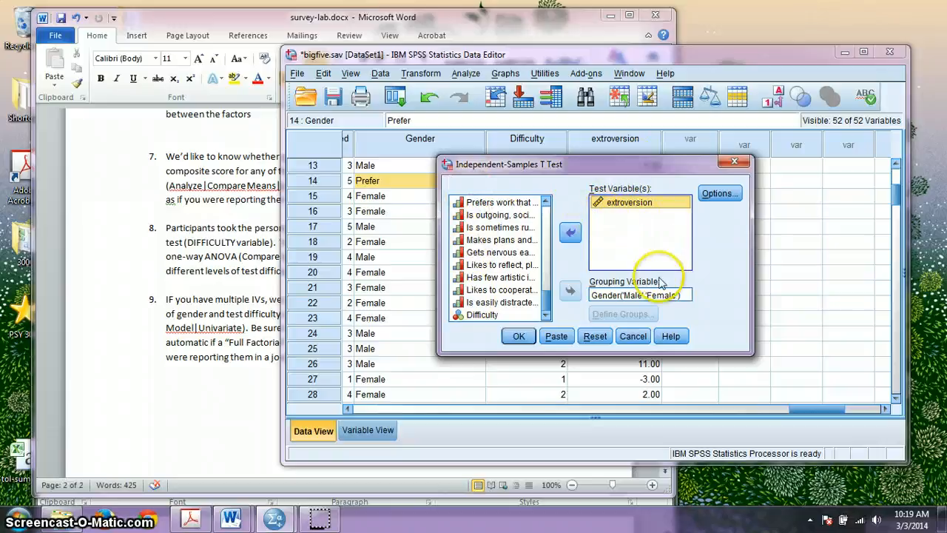
Reassign Gender as the grouping variable, define the groups as Male and Female, and run the t-test
left_click(627, 296)
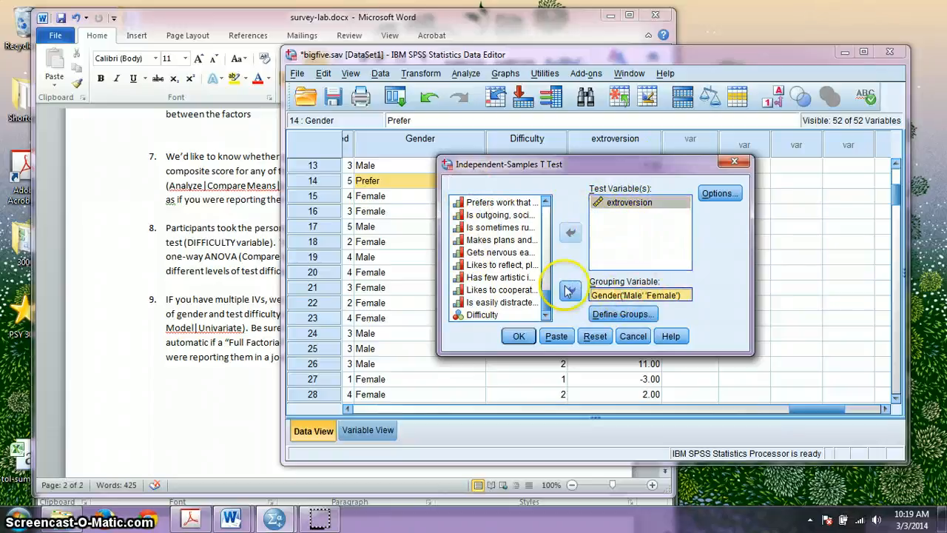
left_click(570, 290)
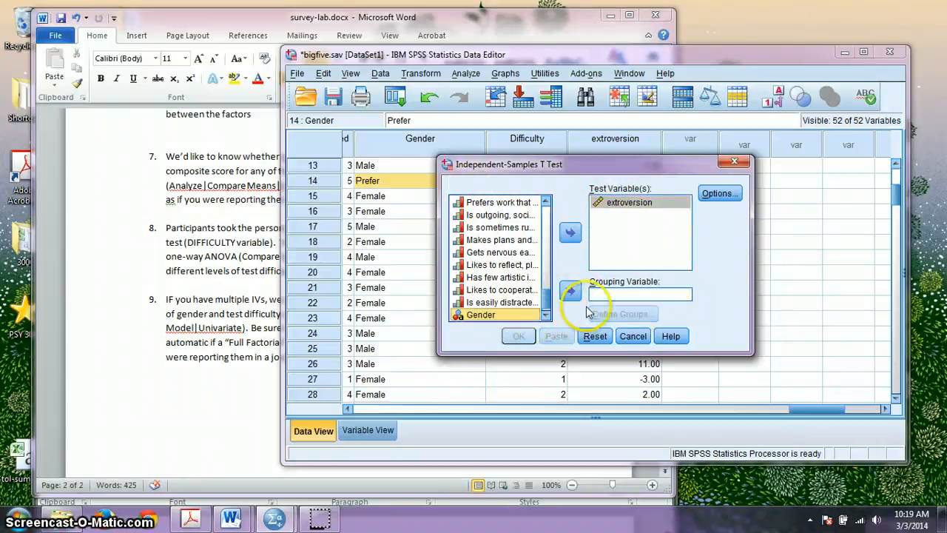
left_click(570, 290)
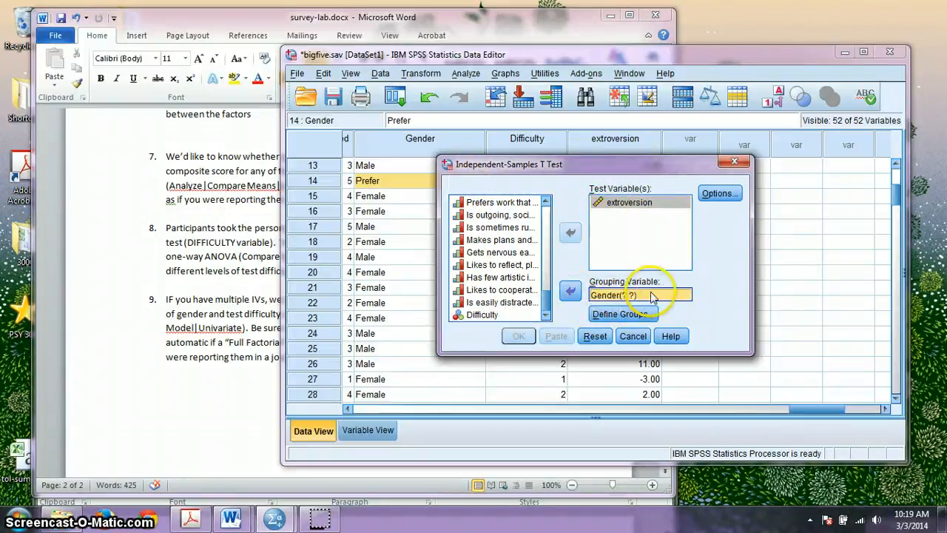
left_click(619, 313)
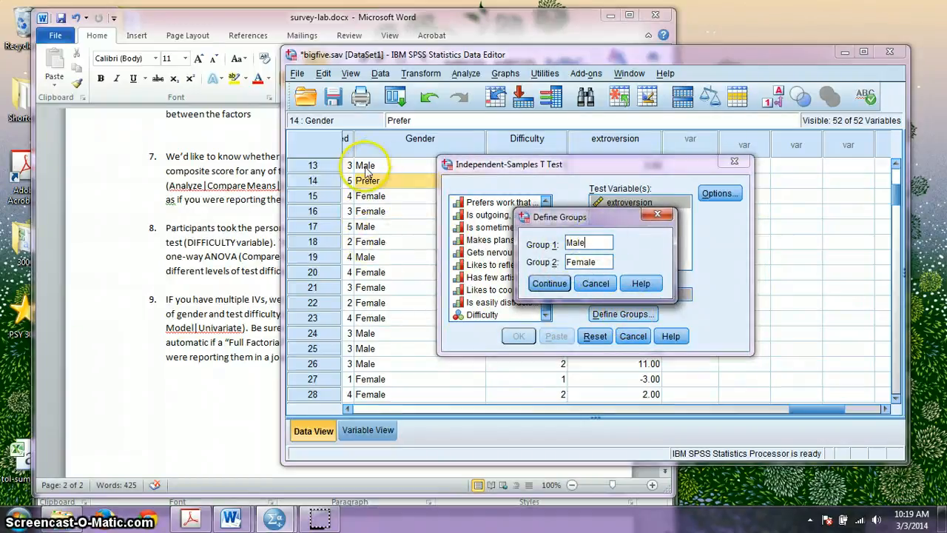
left_click(540, 287)
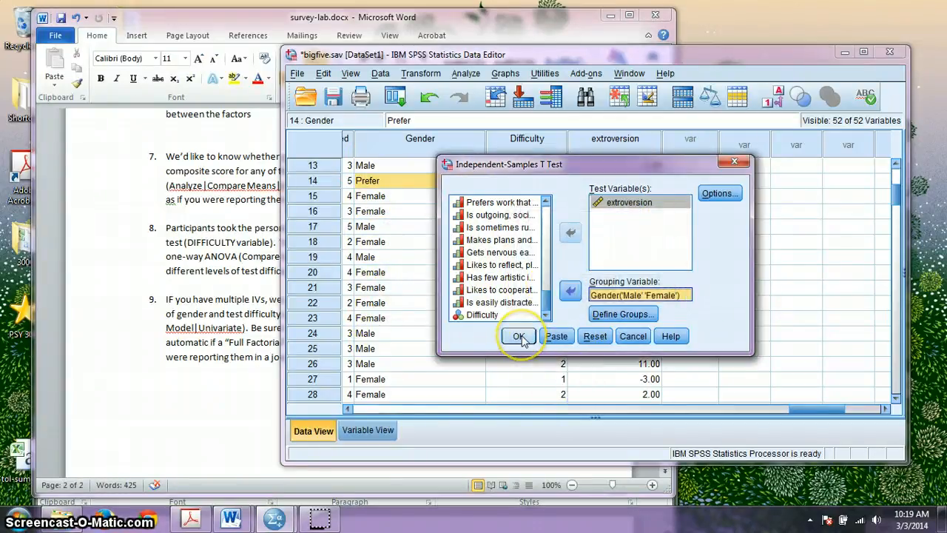
left_click(518, 338)
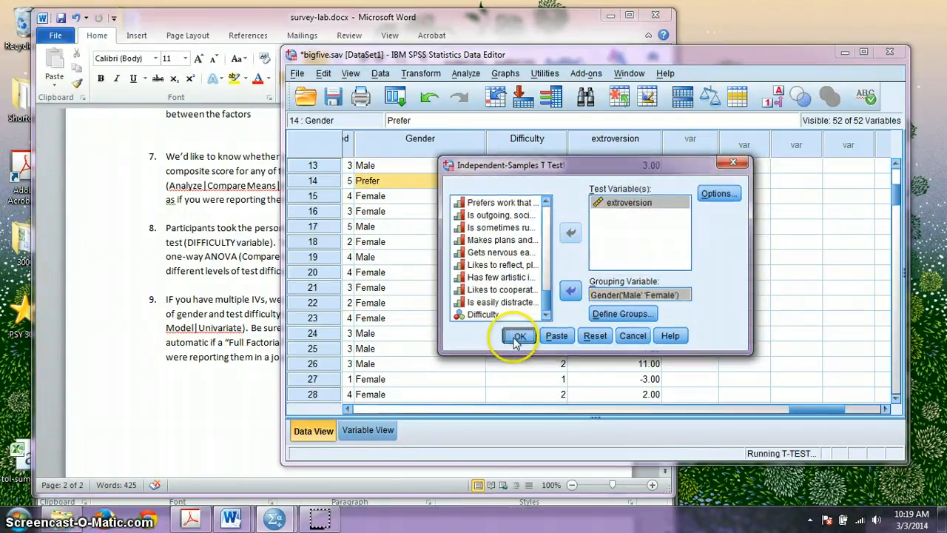
Enlarge the output view and examine the Group Statistics and Independent Samples Test tables for extroversion
left_click(521, 236)
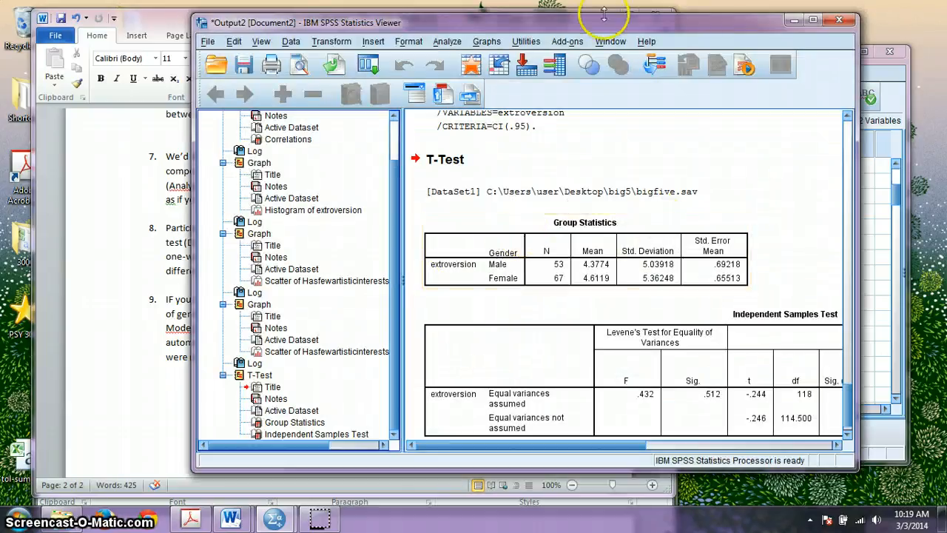
scroll(627, 443, "down", 1)
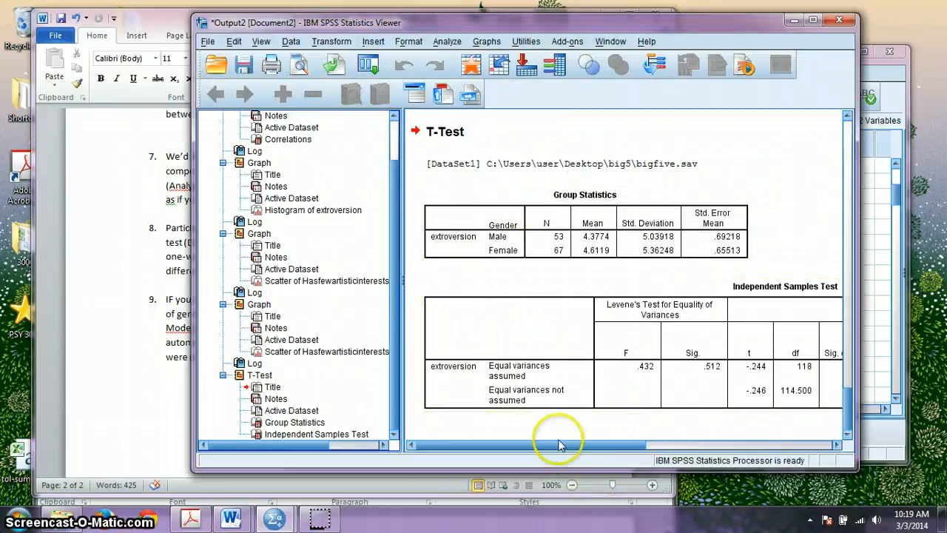
left_click_drag(555, 444, 603, 447)
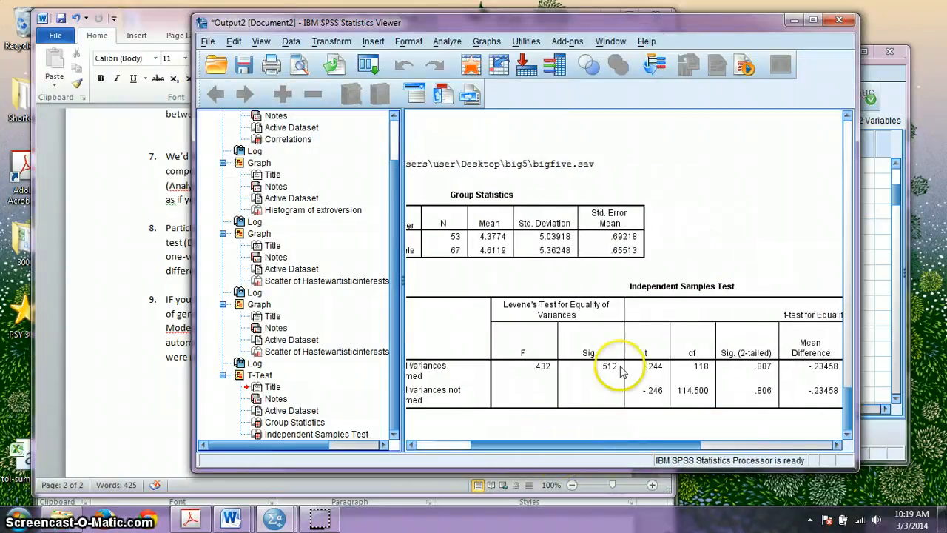
left_click(411, 210)
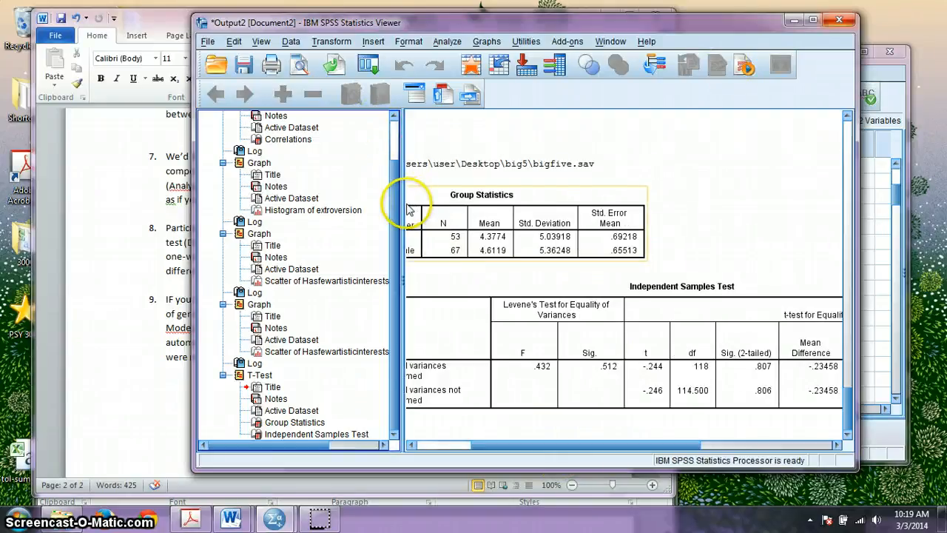
left_click_drag(402, 201, 287, 222)
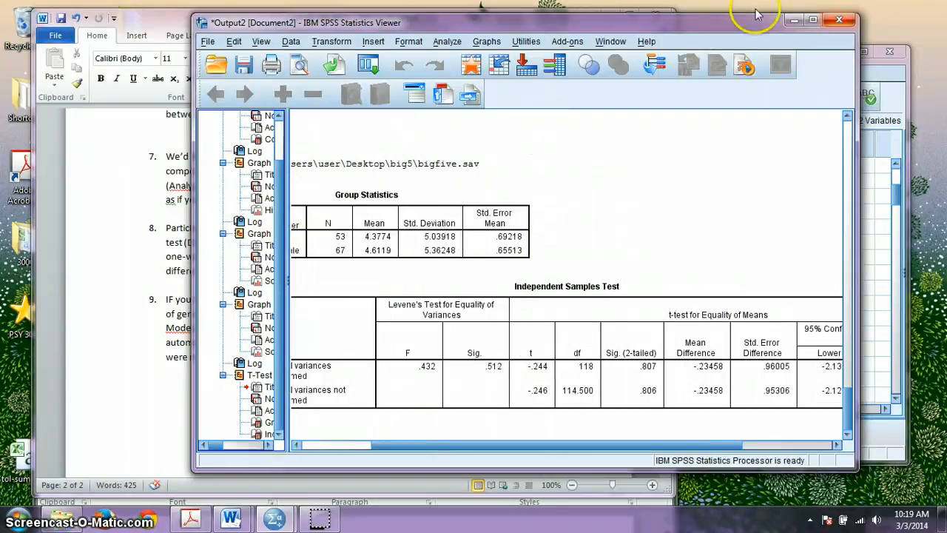
left_click(812, 20)
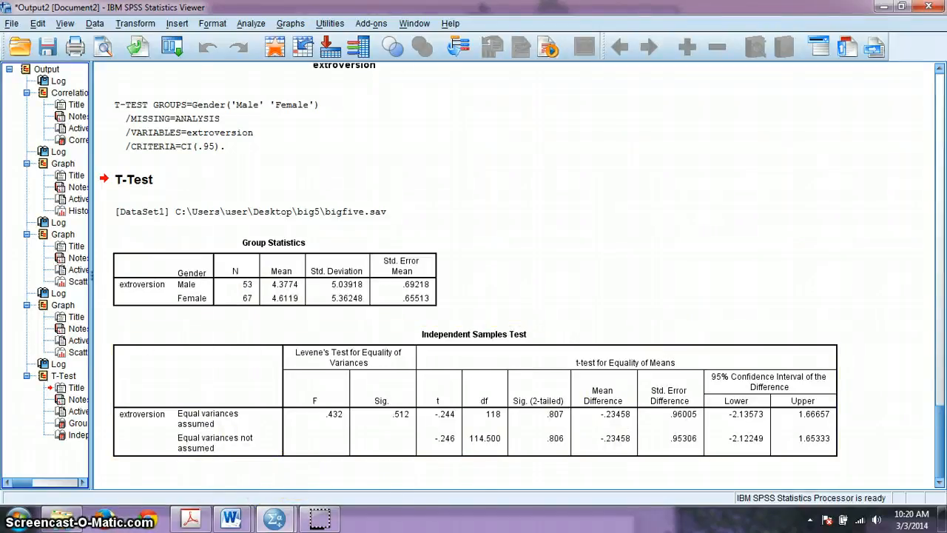
Return to the bigfive.sav data and review the extroversion and Difficulty columns
left_click_drag(510, 8, 640, 393)
left_click(646, 148)
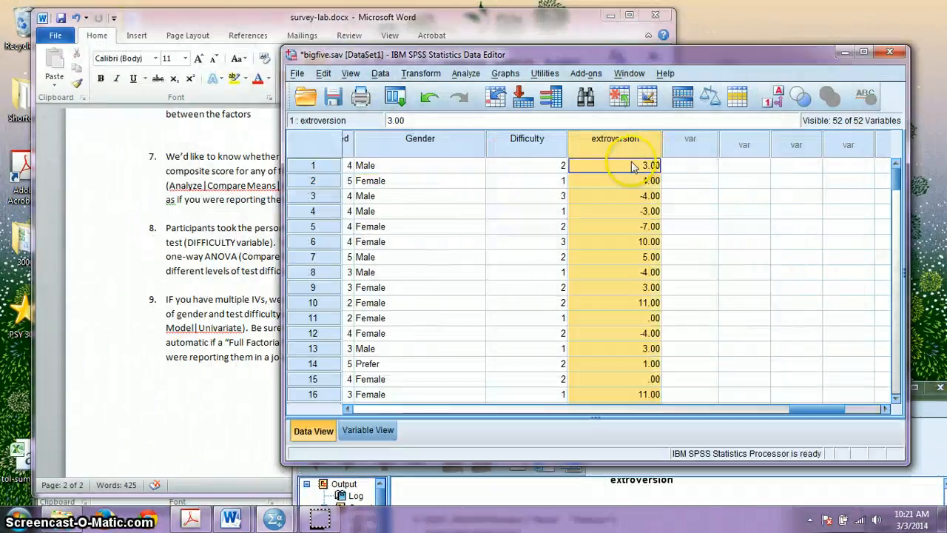
left_click(516, 147)
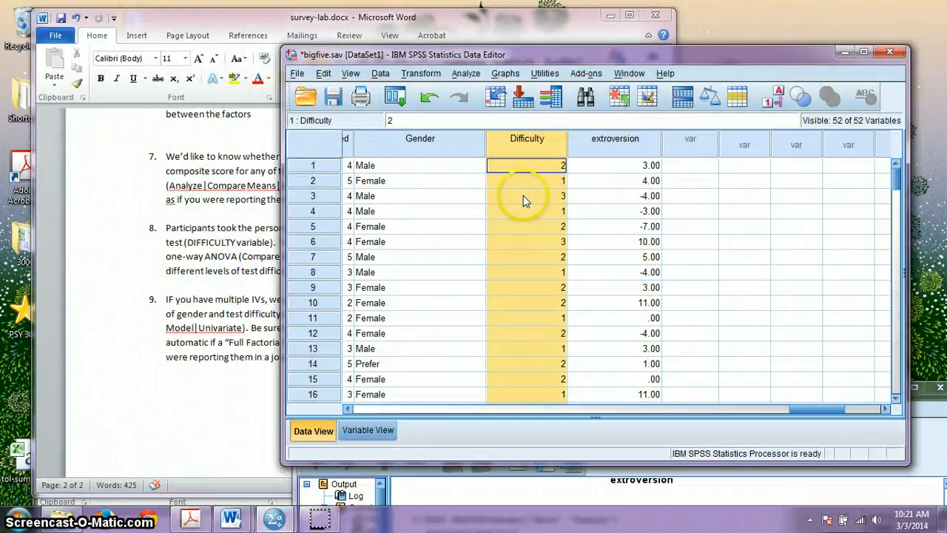
scroll(533, 193, "down", 4)
scroll(535, 191, "up", 4)
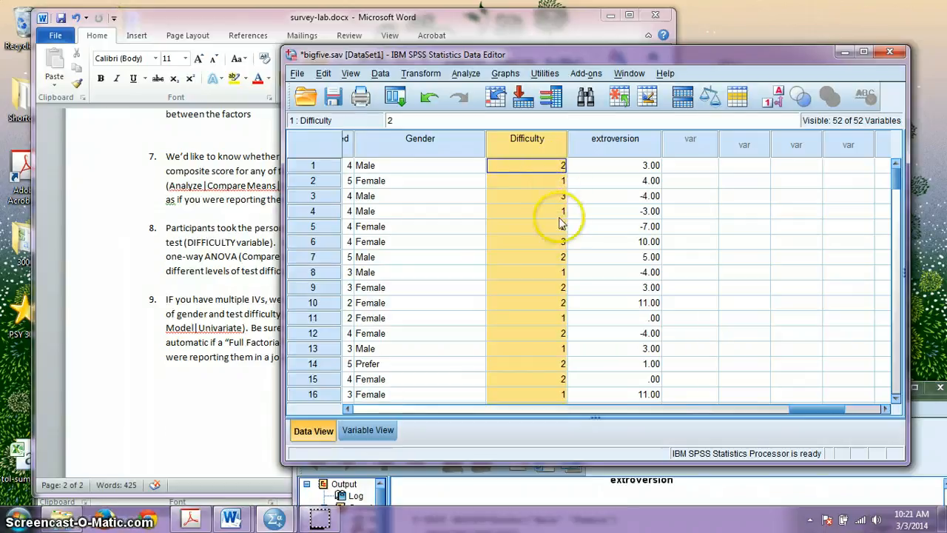
Read question 8 in the survey-lab Word document, then return to SPSS and look through the Difficulty values
left_click(252, 246)
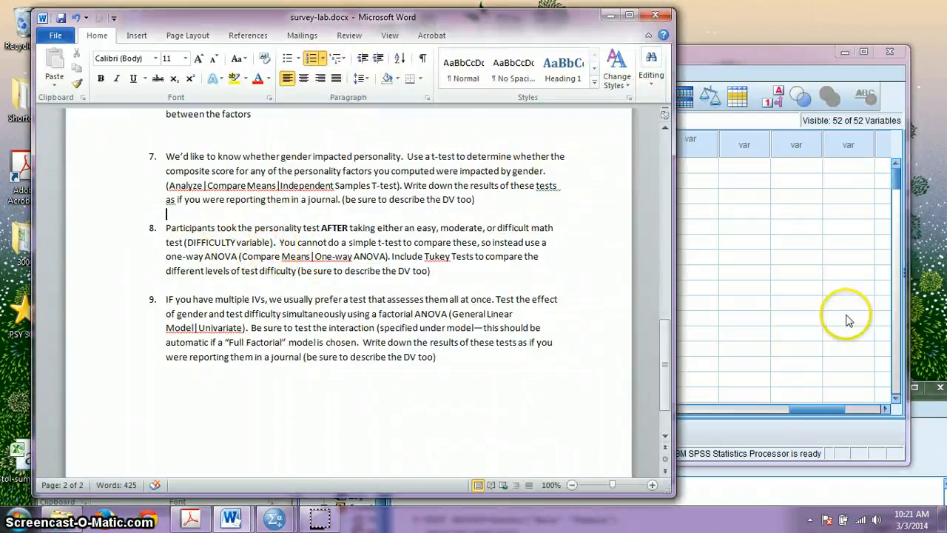
left_click(744, 241)
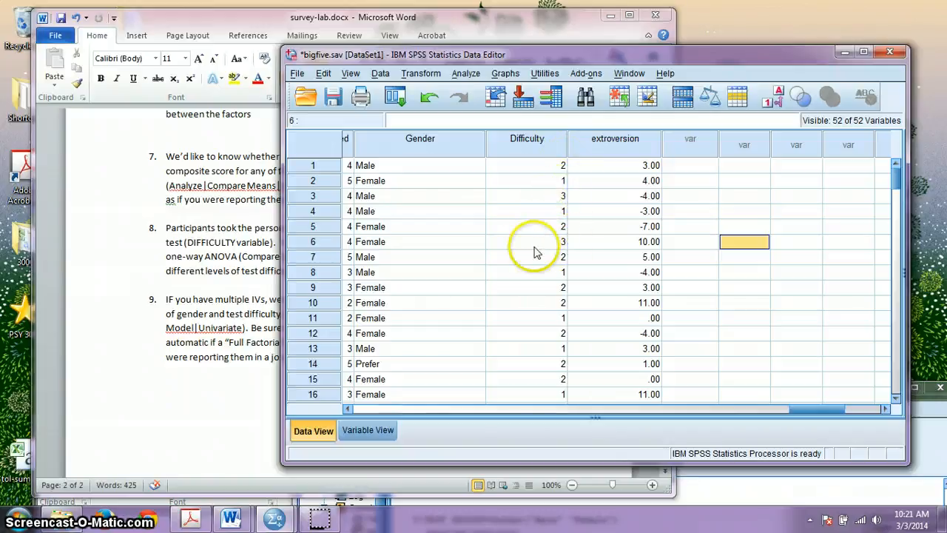
left_click_drag(608, 58, 567, 29)
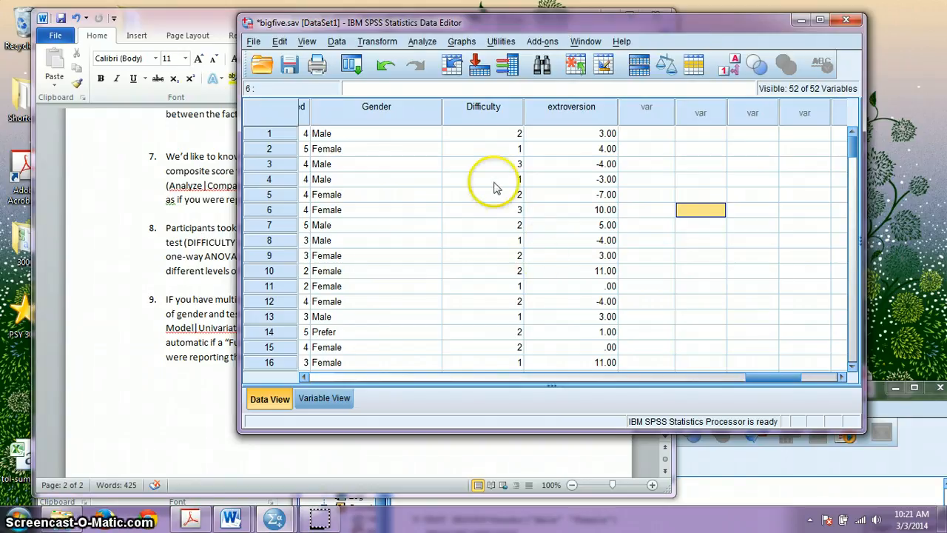
scroll(485, 184, "down", 3)
scroll(488, 186, "up", 3)
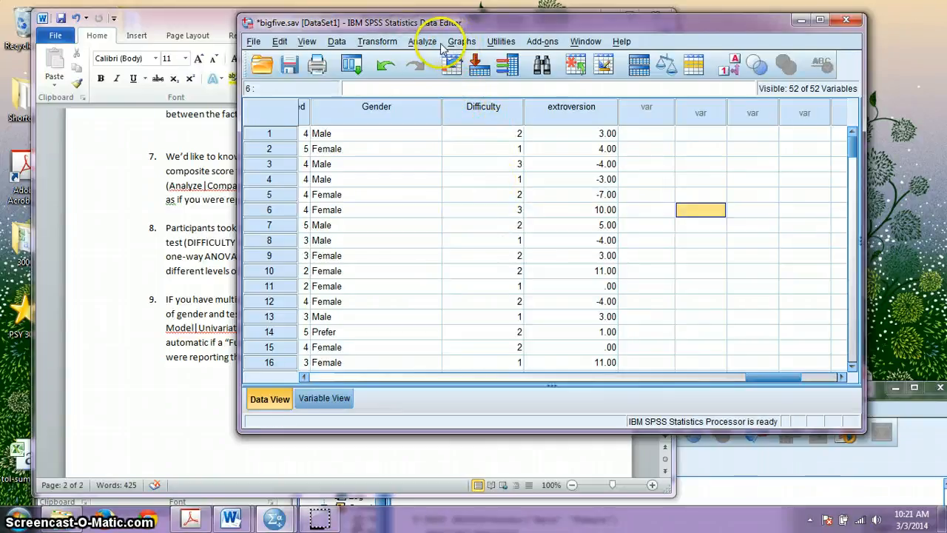
Set up a one-way ANOVA with extroversion as the dependent variable and Difficulty reassigned as the factor
left_click_drag(436, 29, 490, 30)
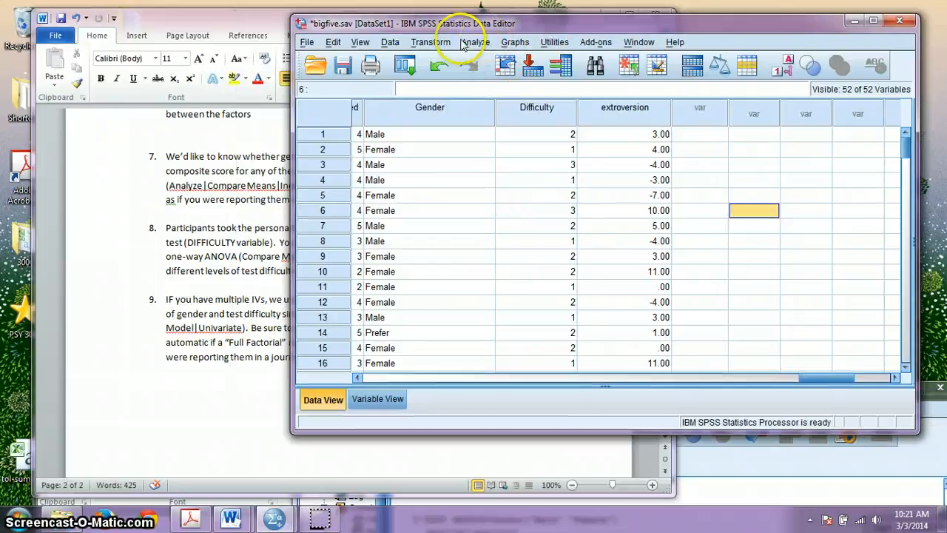
left_click(464, 43)
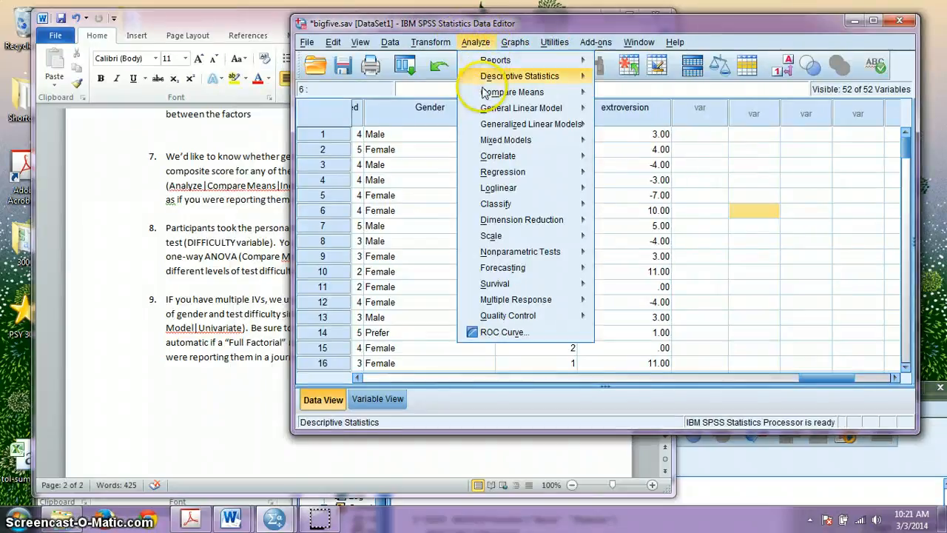
mouse_move(486, 97)
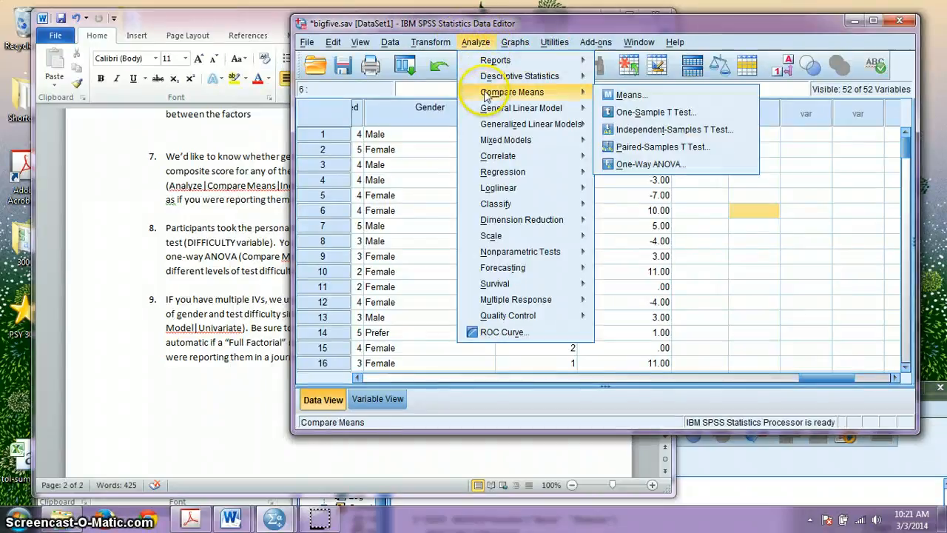
left_click(635, 164)
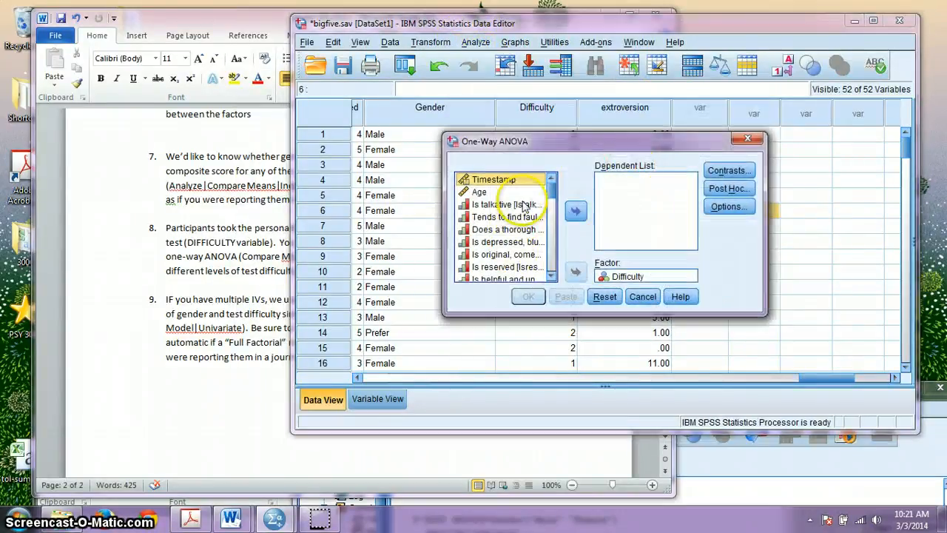
left_click_drag(554, 188, 563, 289)
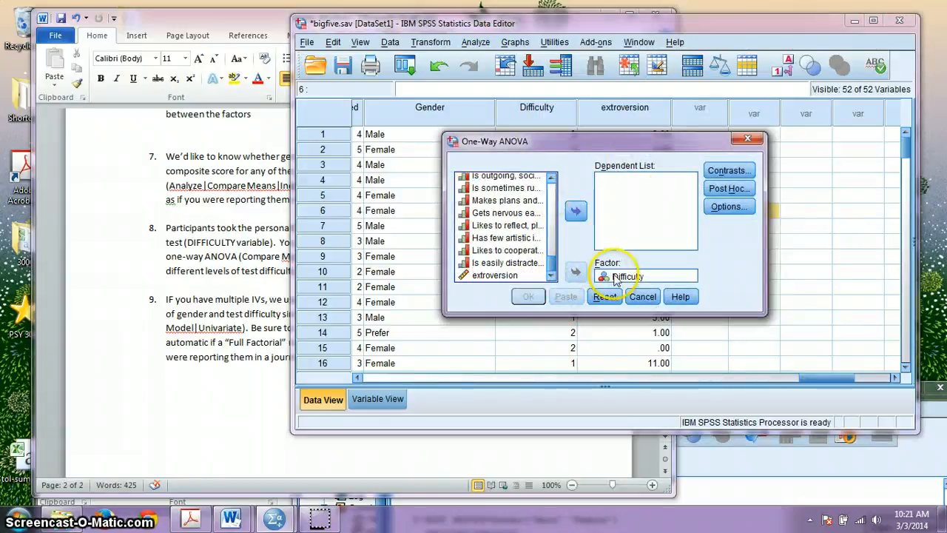
left_click(615, 279)
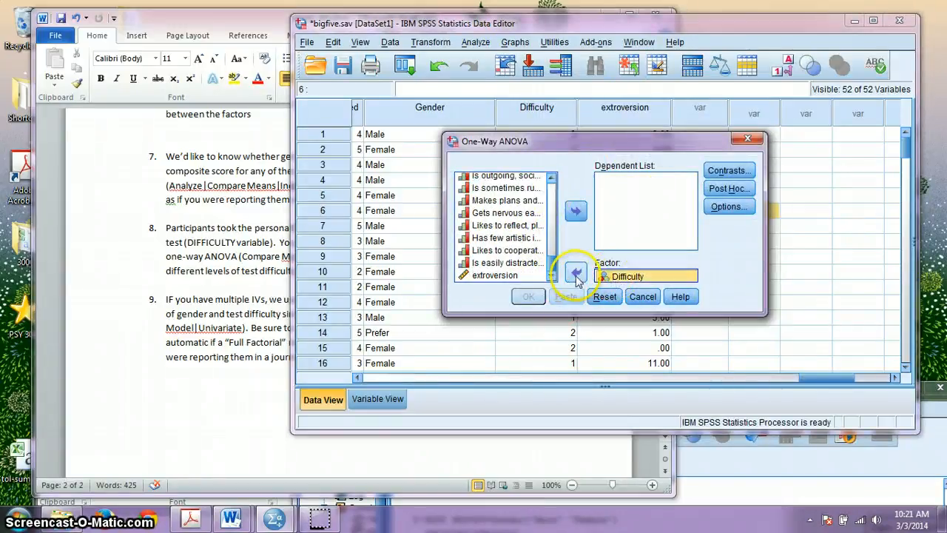
left_click(575, 271)
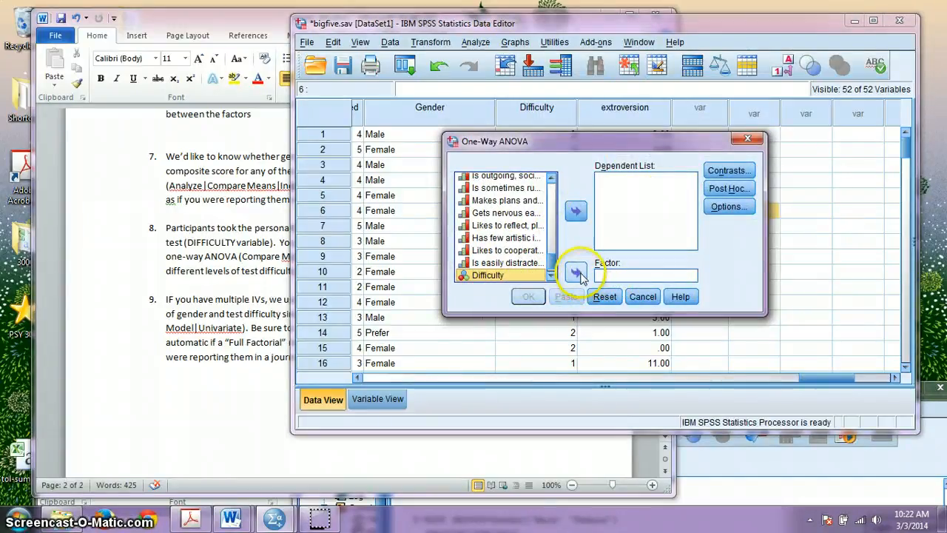
left_click(575, 271)
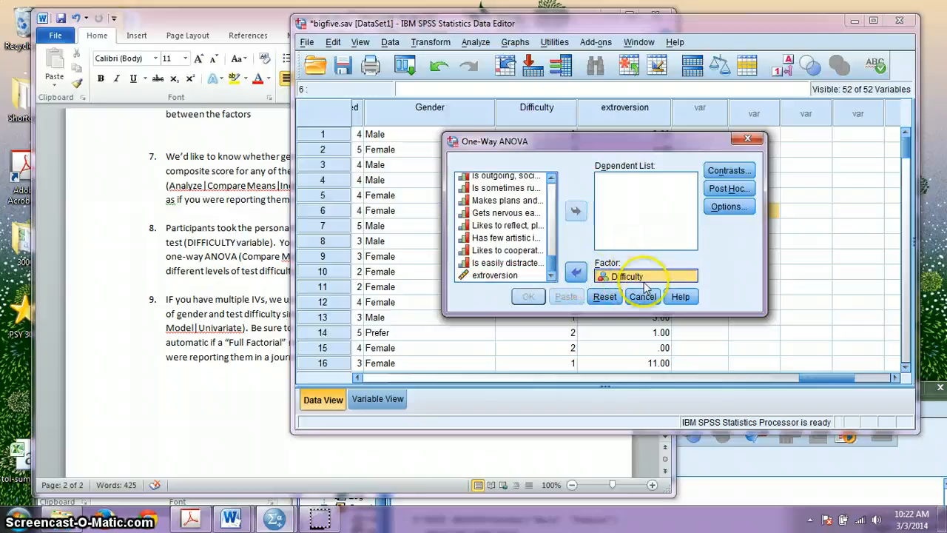
left_click(503, 274)
left_click(574, 211)
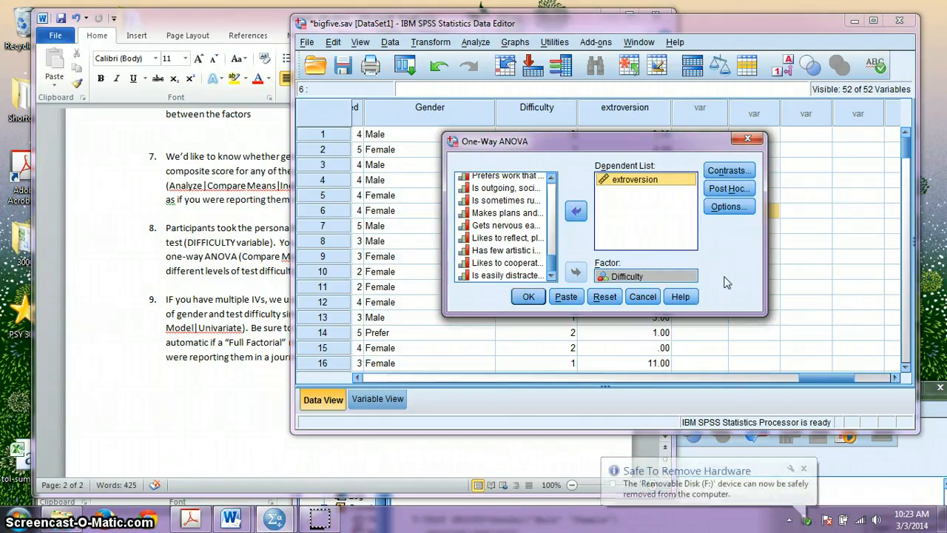
Include the Tukey post hoc comparison in the one-way ANOVA and run the analysis
left_click(803, 469)
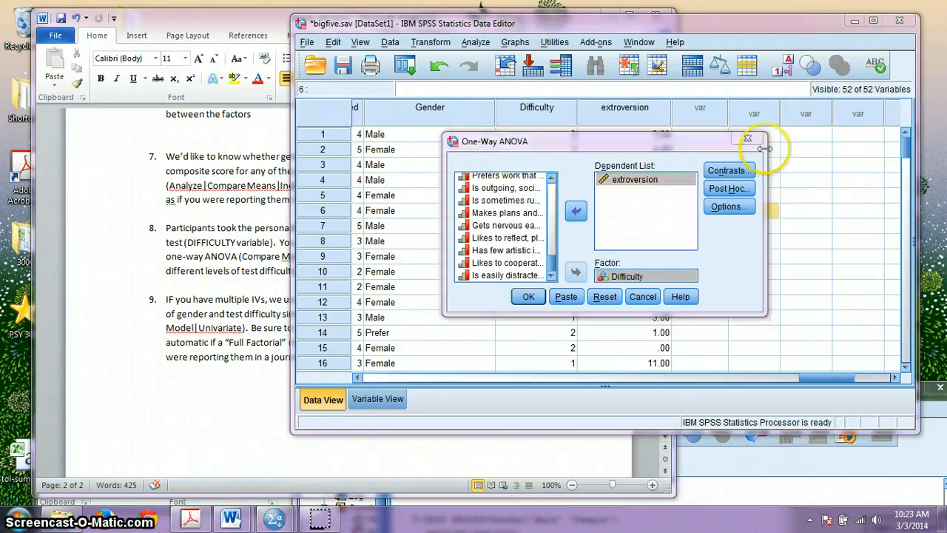
left_click(729, 190)
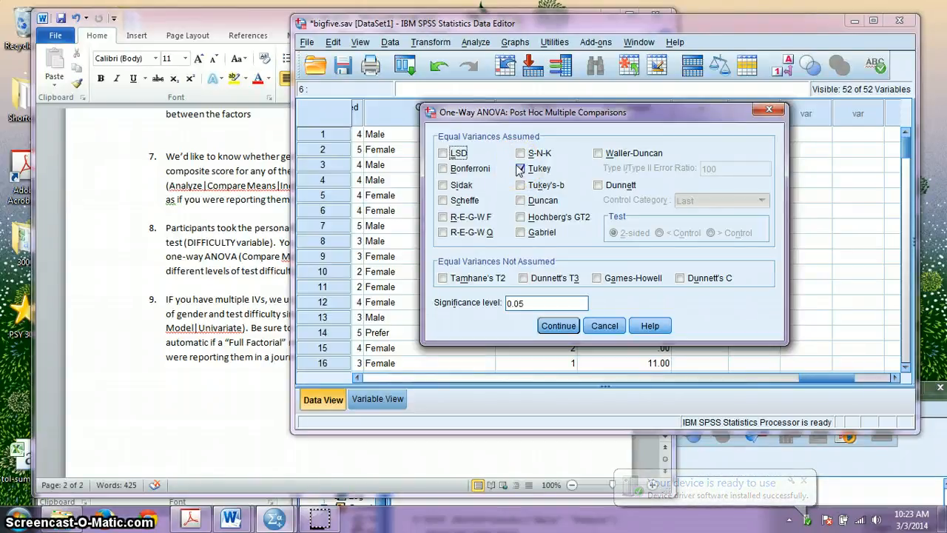
left_click(558, 325)
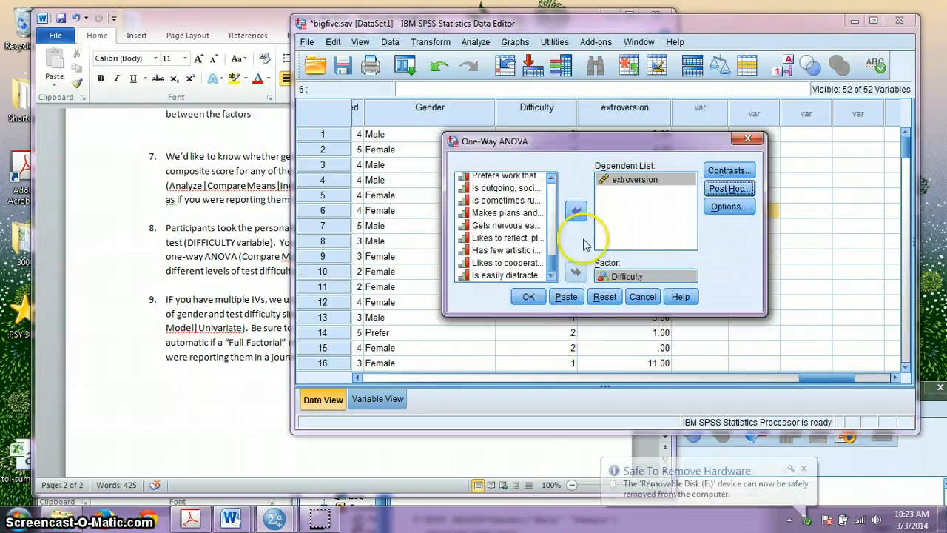
left_click(529, 297)
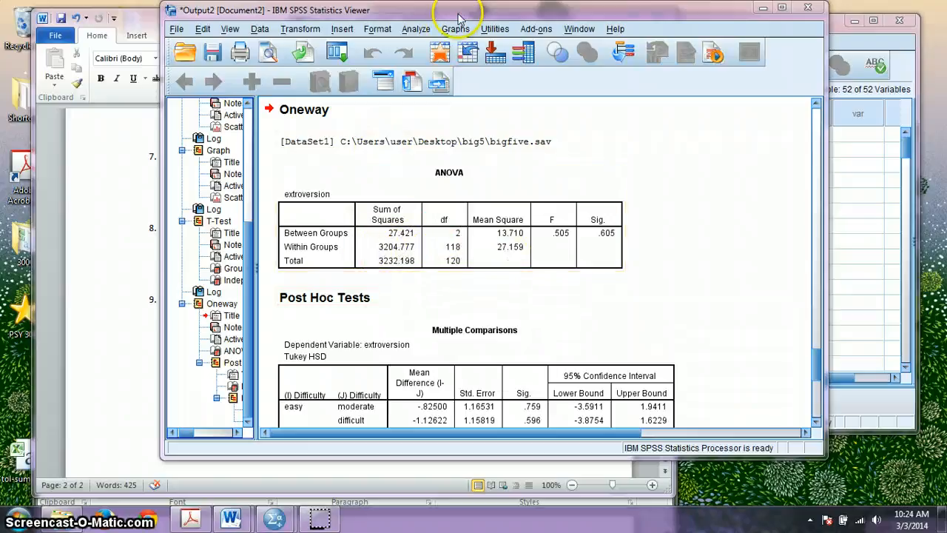
Switch to the survey-lab Word document and record the ANOVA result beneath question 8 as "F(2,118)=.5, p=.605"
left_click_drag(458, 16, 684, 17)
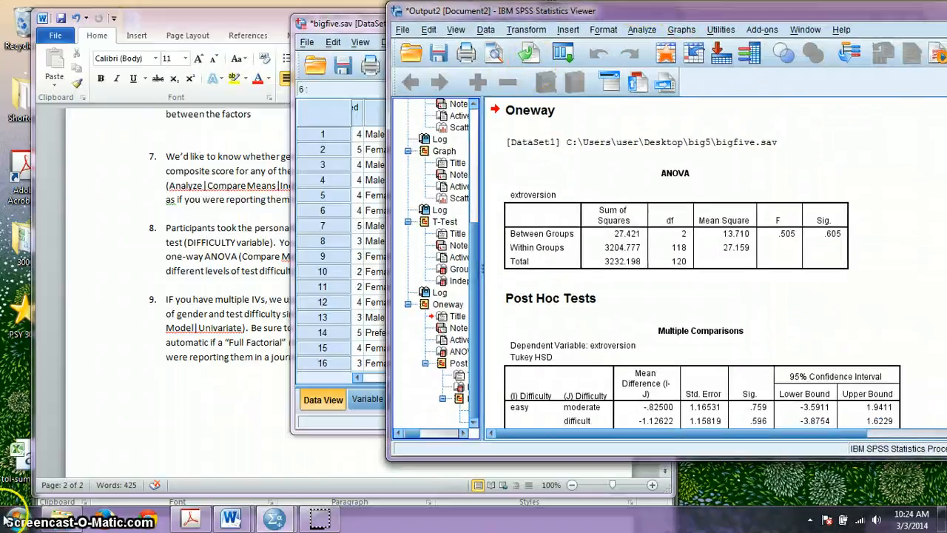
left_click(237, 354)
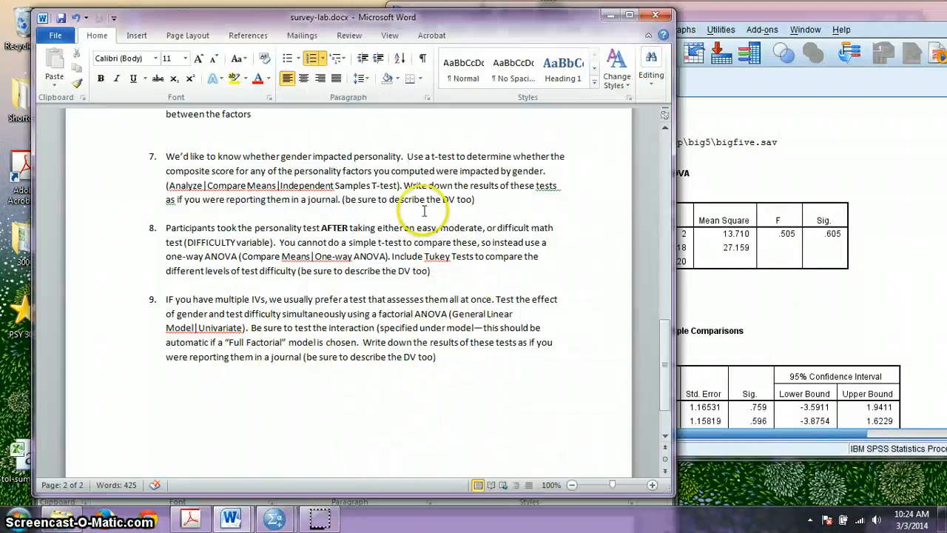
left_click(452, 211)
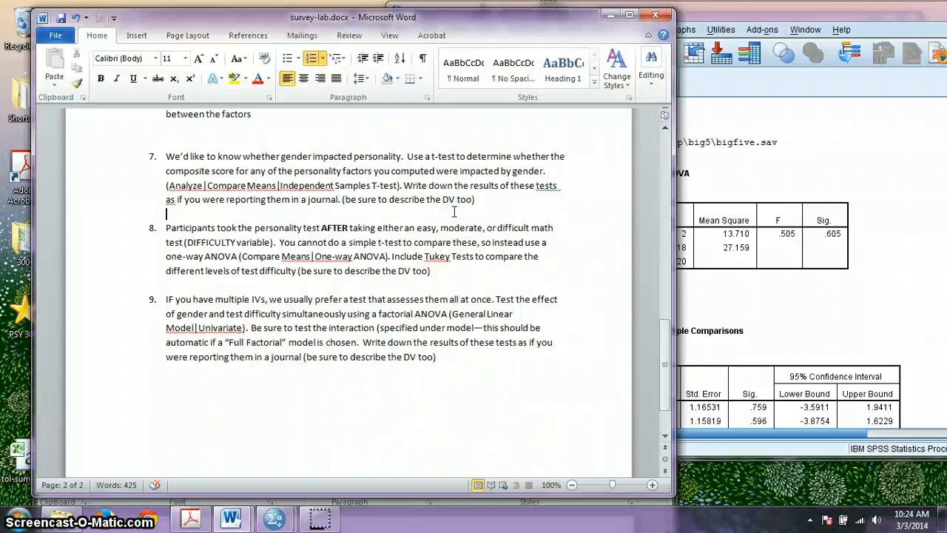
key("Down")
key("Down")
key("Down")
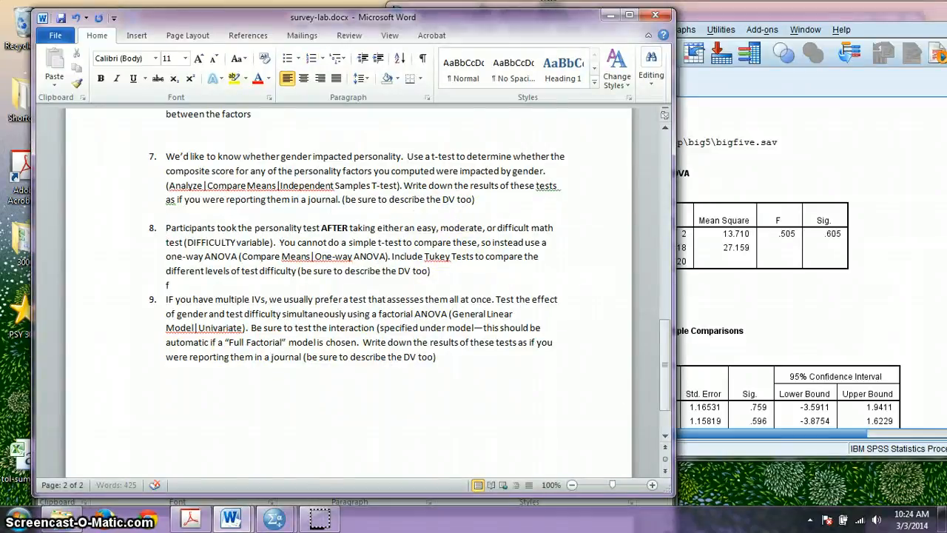
type("F(")
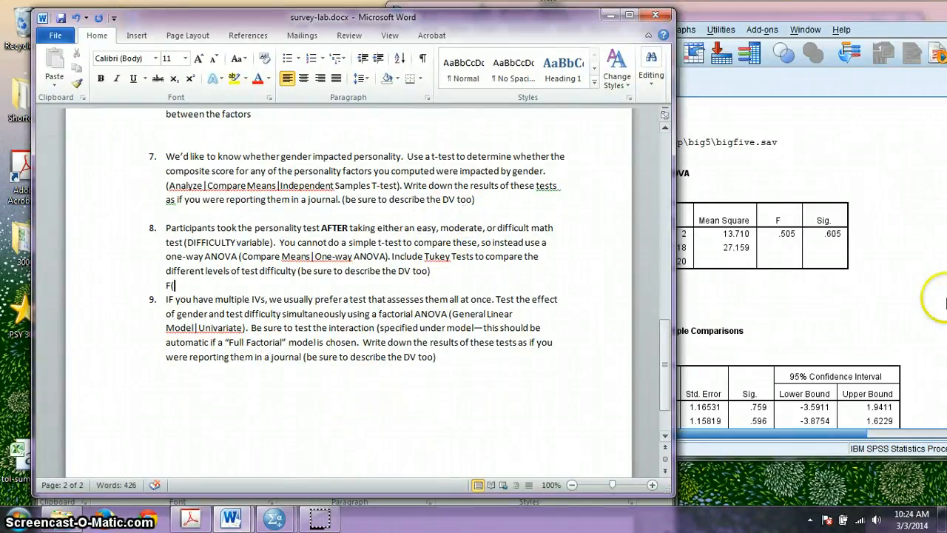
left_click(830, 234)
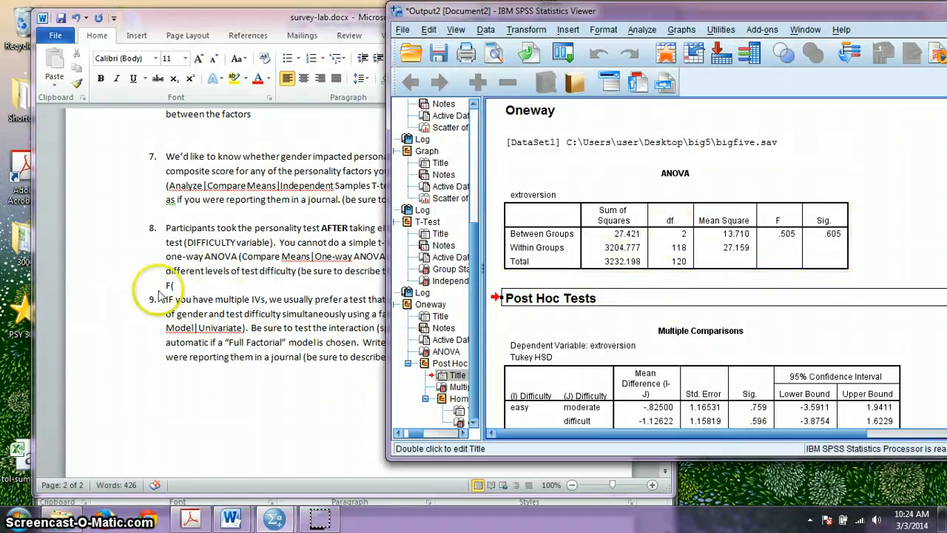
left_click(210, 274)
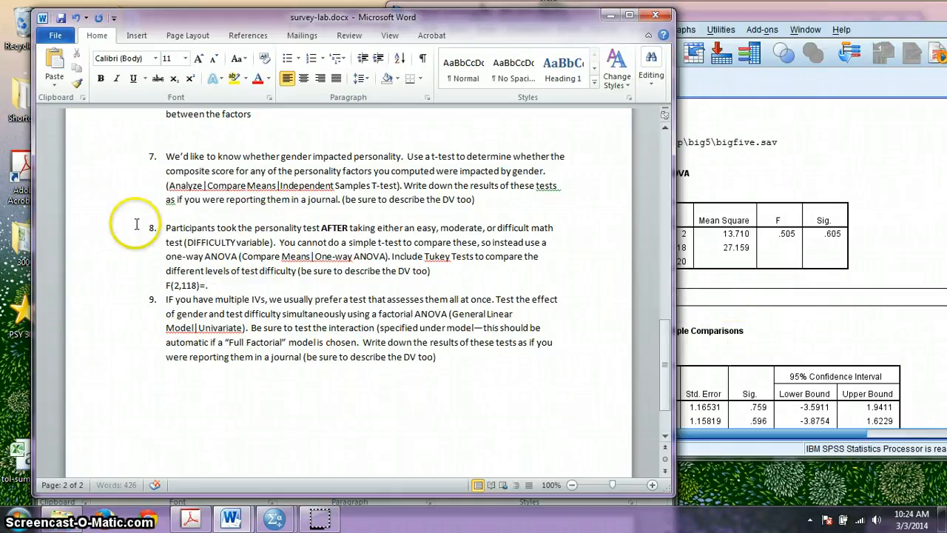
type(",")
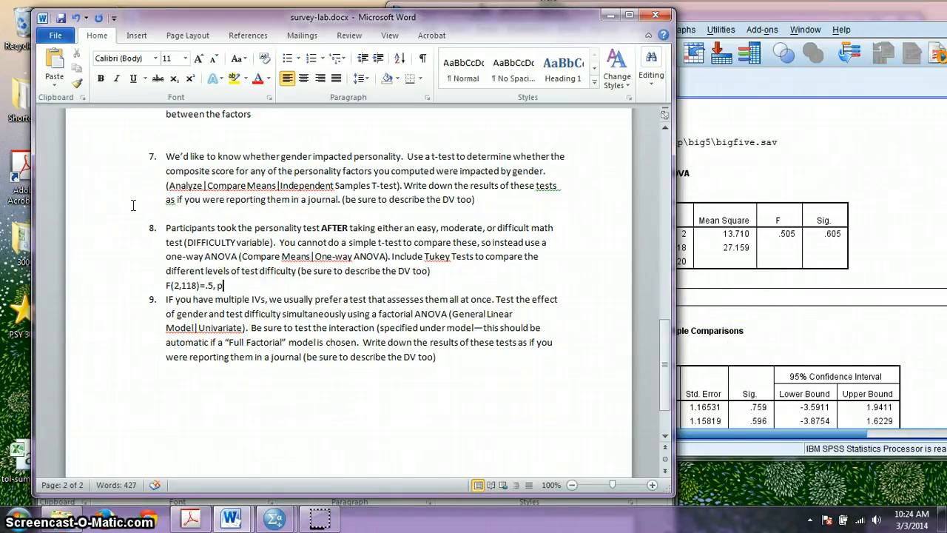
type(" p=.605")
Return to the SPSS output and examine the ANOVA, Tukey Multiple Comparisons and Homogeneous Subsets tables for extroversion
left_click(897, 225)
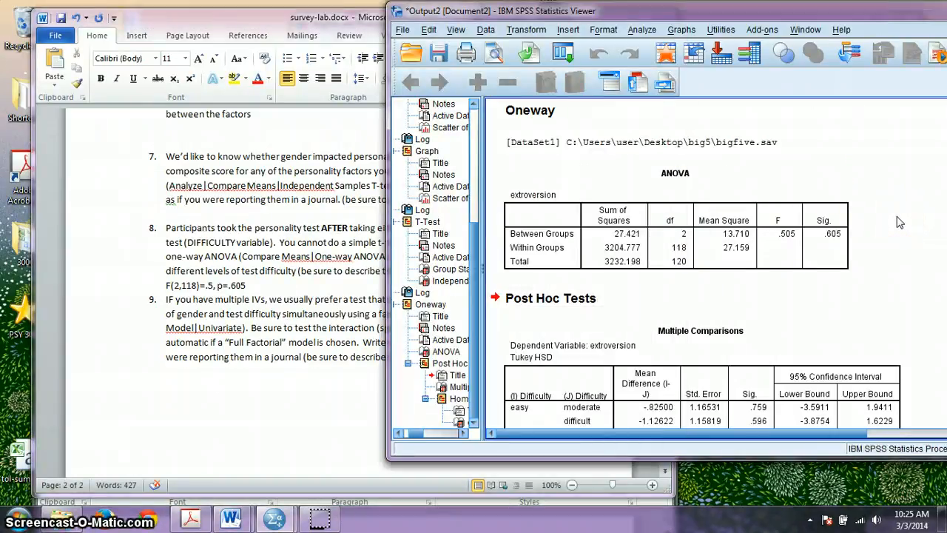
left_click(41, 360)
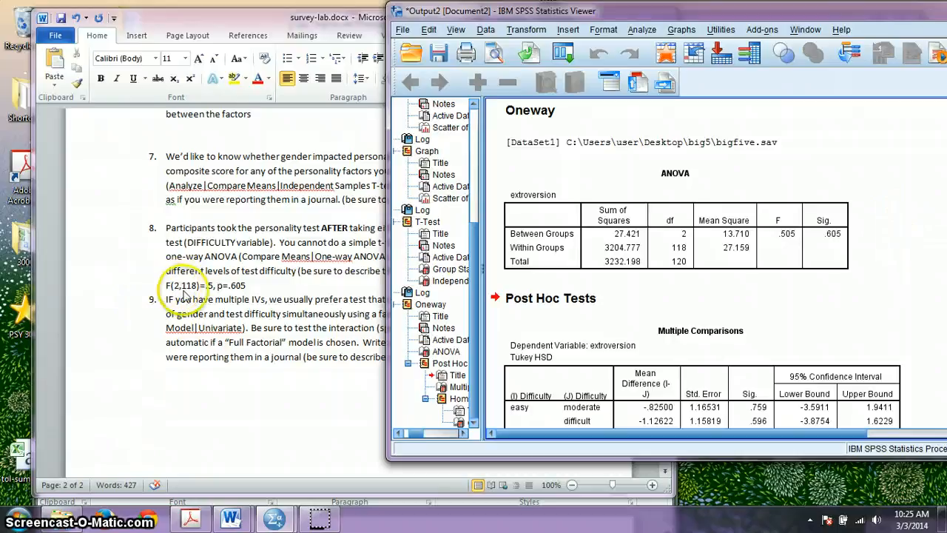
scroll(747, 268, "down", 2)
scroll(747, 268, "down", 4)
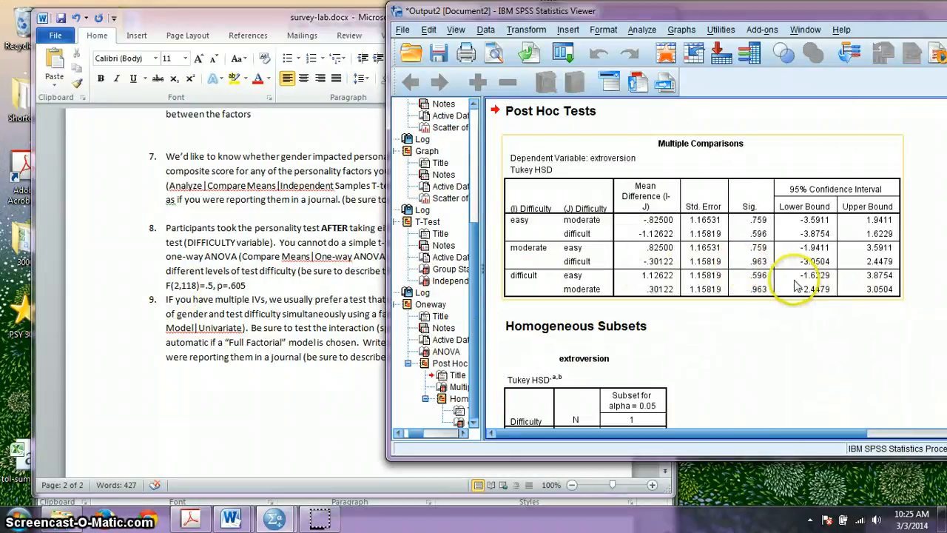
scroll(782, 214, "up", 4)
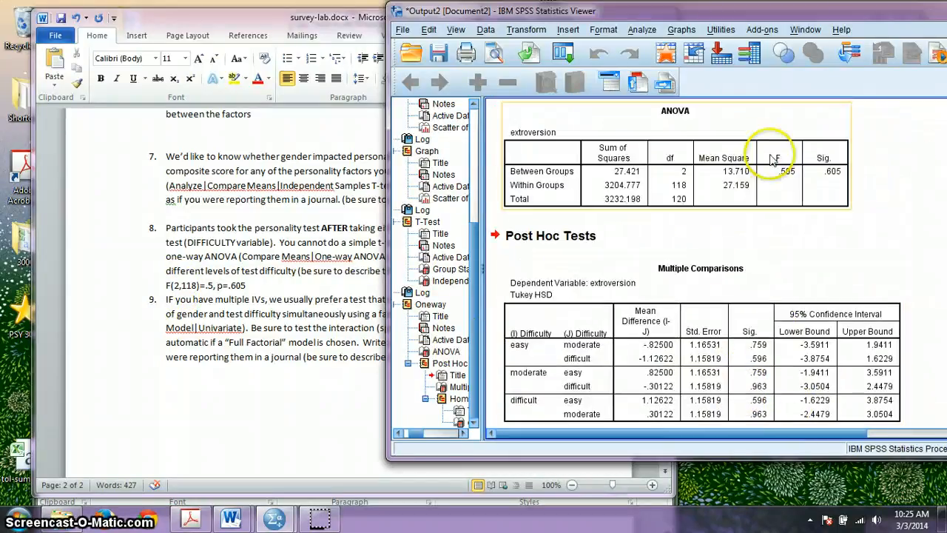
scroll(730, 244, "down", 4)
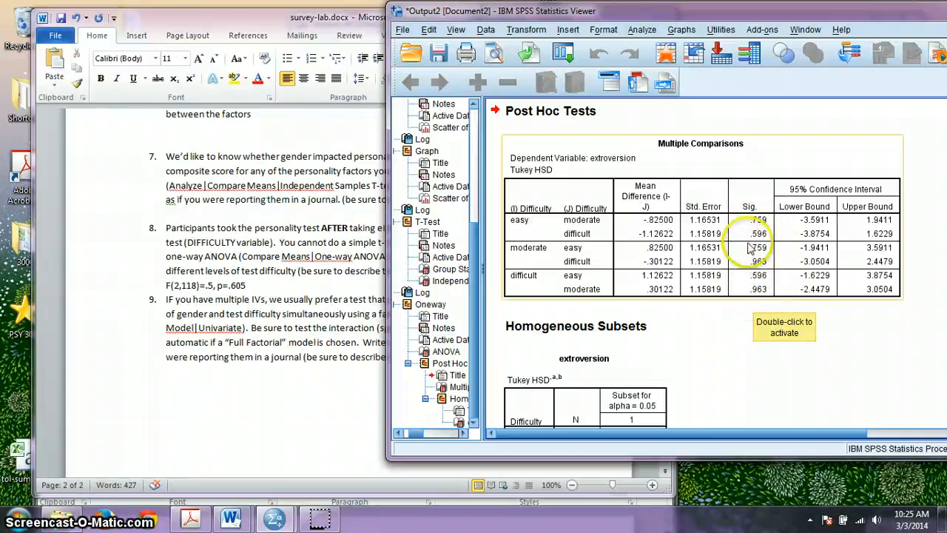
scroll(756, 333, "up", 5)
scroll(756, 333, "up", 3)
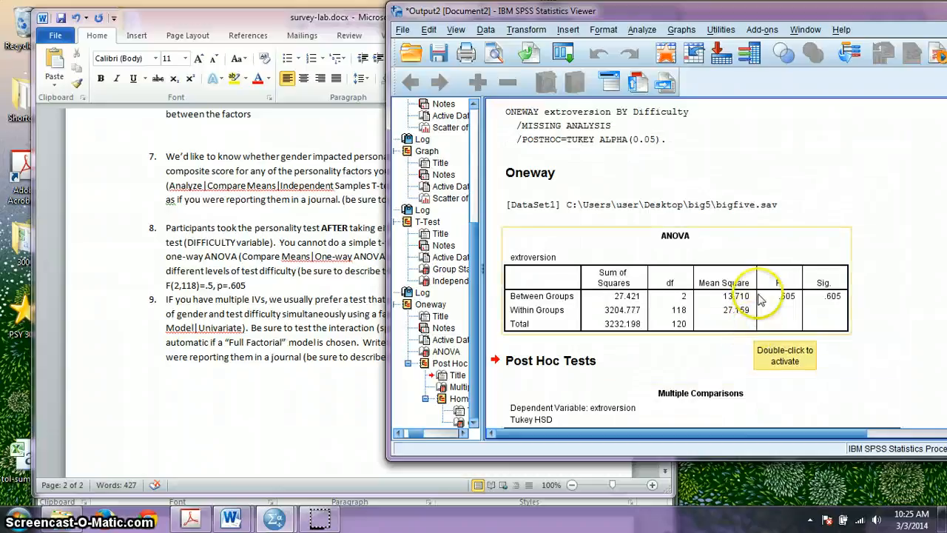
scroll(769, 270, "down", 5)
scroll(769, 270, "down", 6)
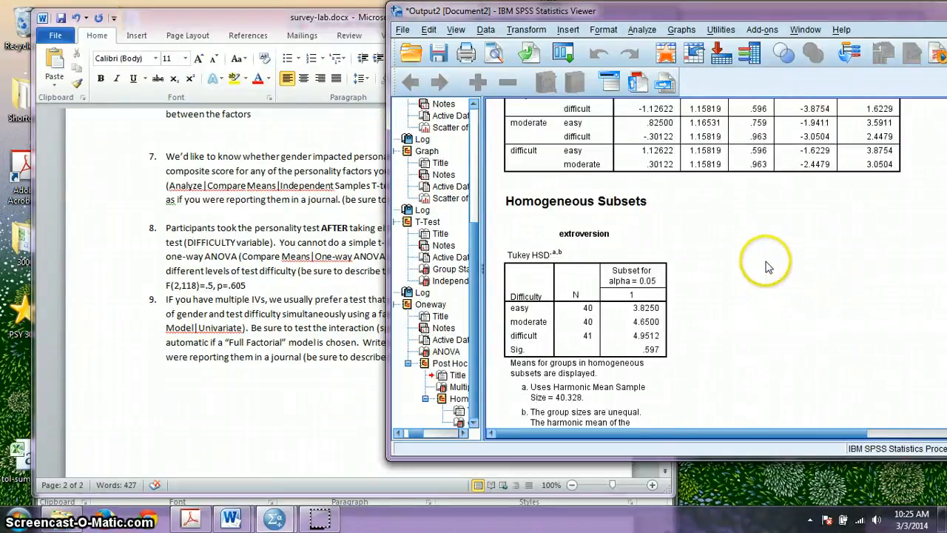
scroll(806, 241, "down", 1)
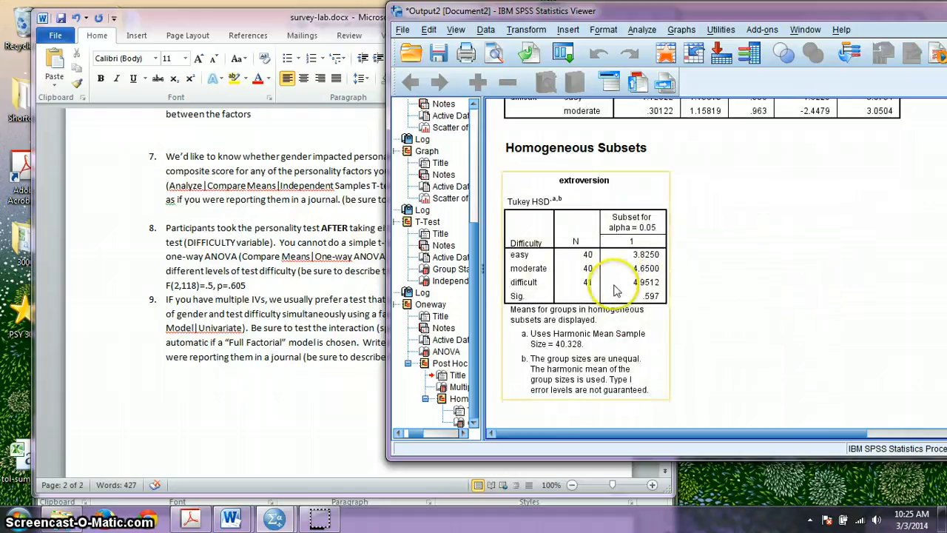
scroll(873, 292, "up", 2)
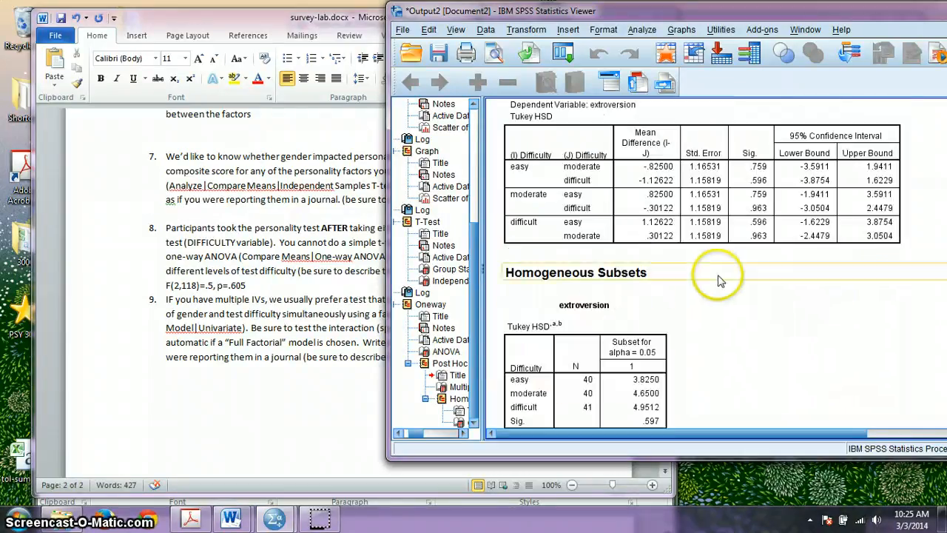
Reopen the one-way ANOVA of extroversion by Difficulty and enable the means plot option
left_click(567, 29)
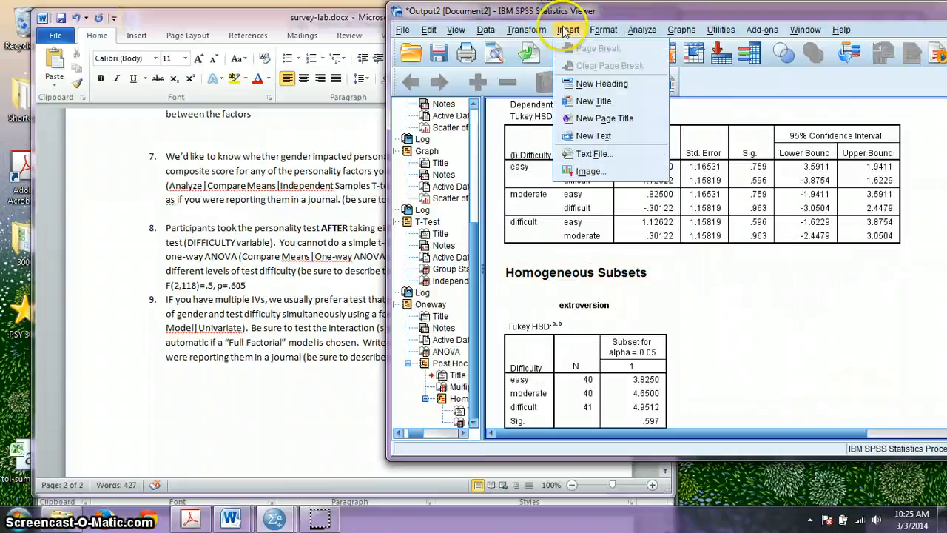
mouse_move(646, 49)
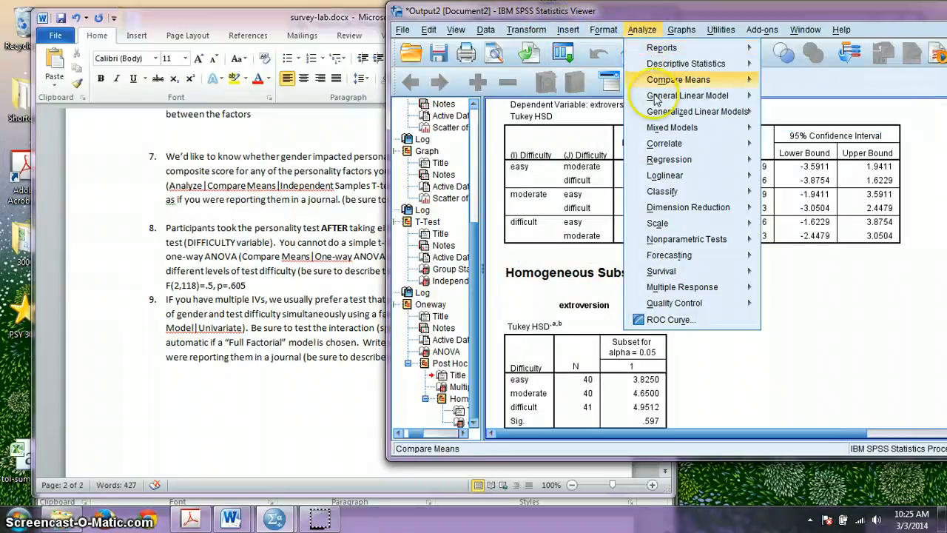
mouse_move(658, 82)
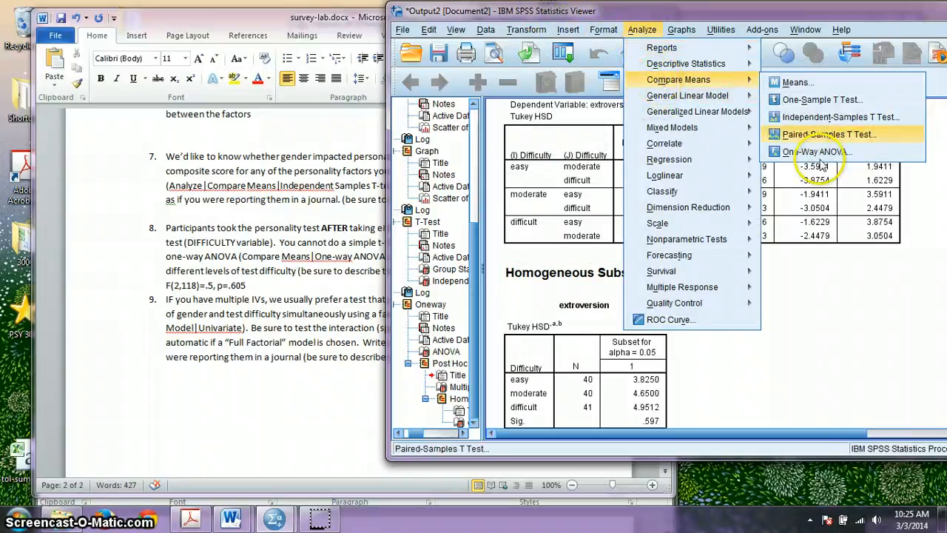
left_click(814, 151)
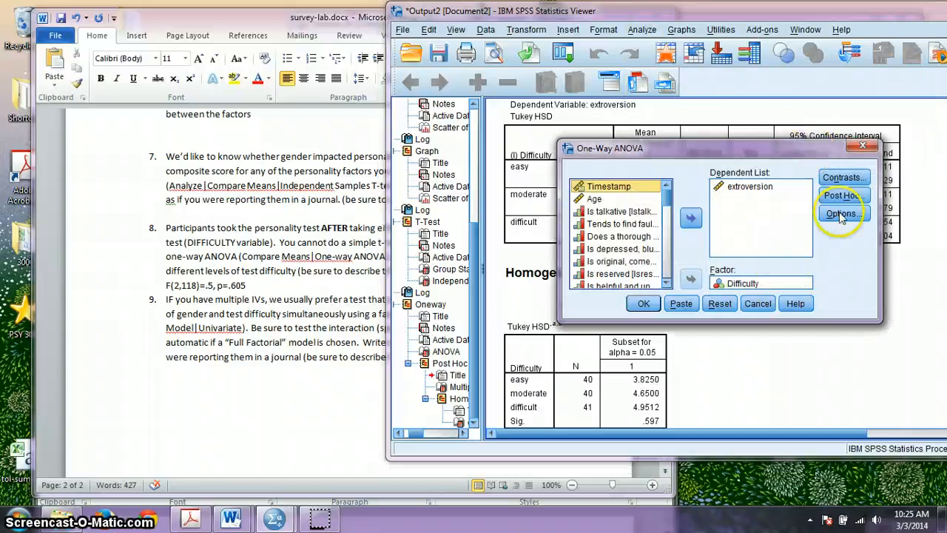
left_click(843, 214)
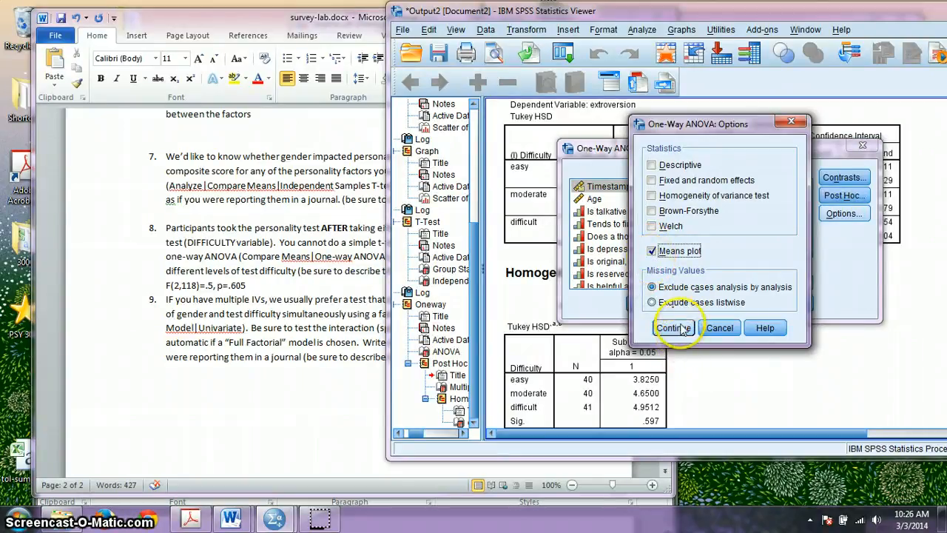
left_click(675, 329)
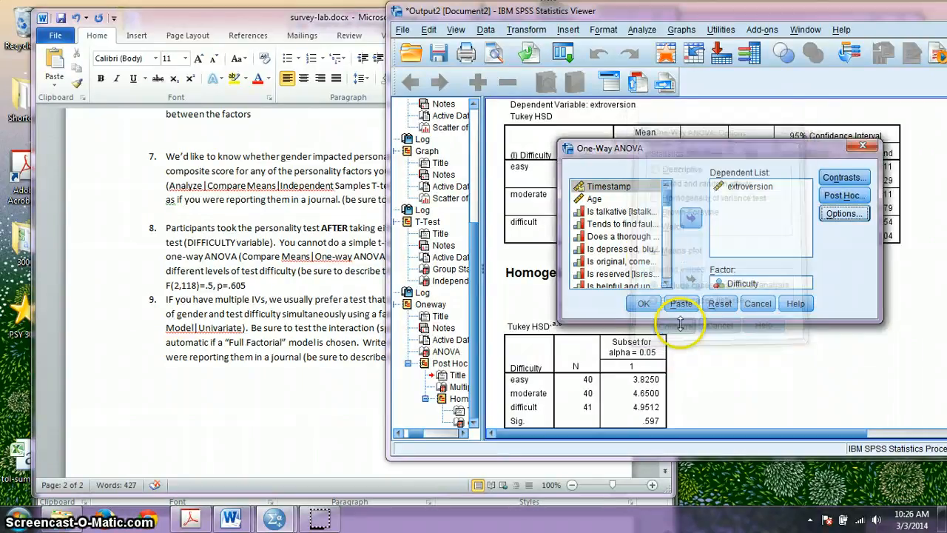
Check that Tukey is selected for post hoc comparisons, review the contrasts settings unchanged, and run the one-way ANOVA
left_click(842, 195)
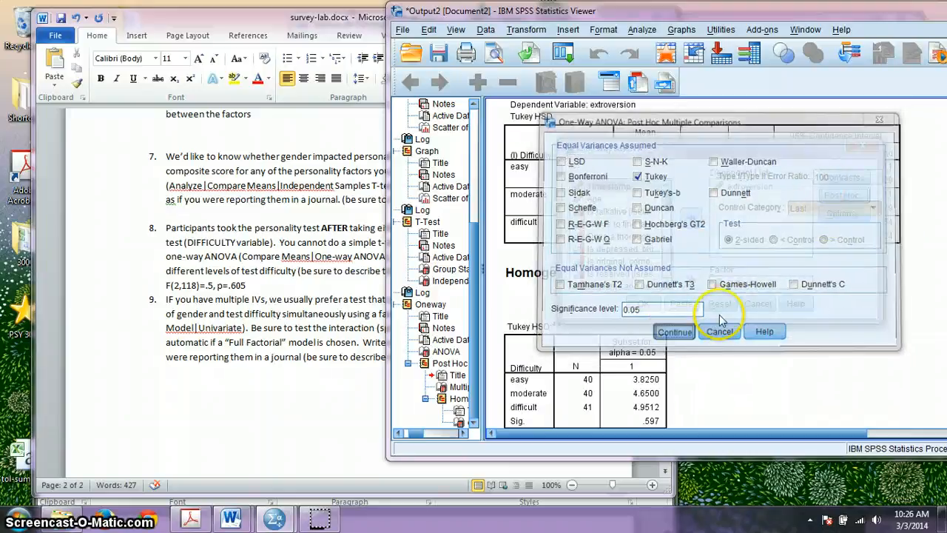
left_click(674, 332)
left_click(841, 178)
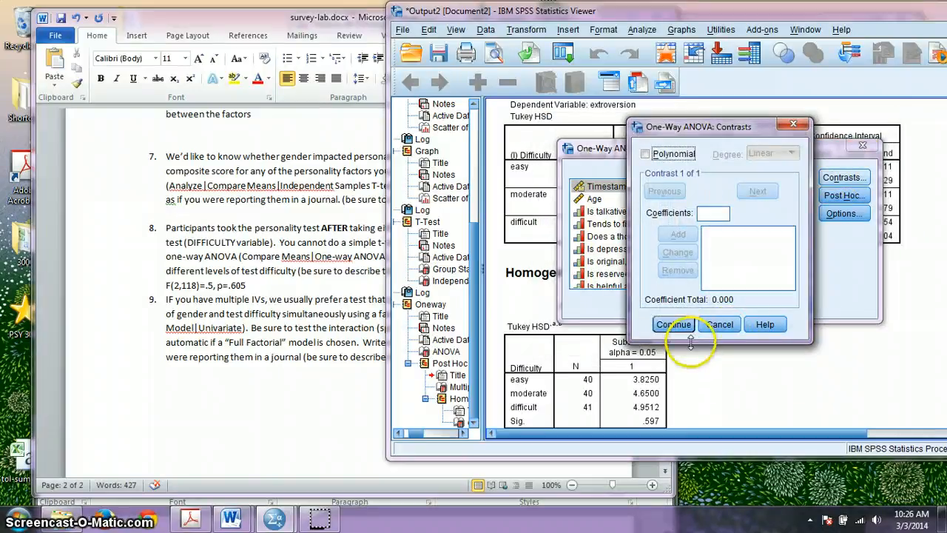
left_click(674, 325)
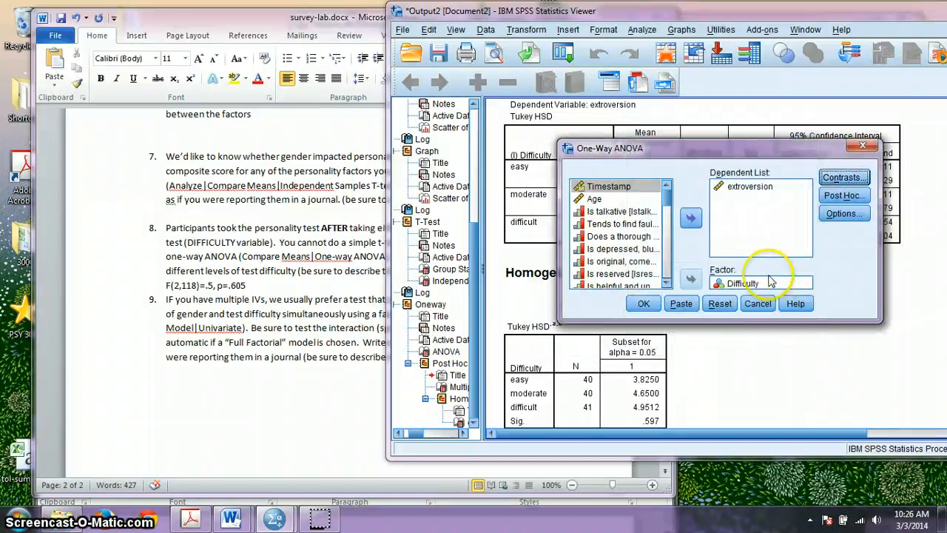
left_click(643, 304)
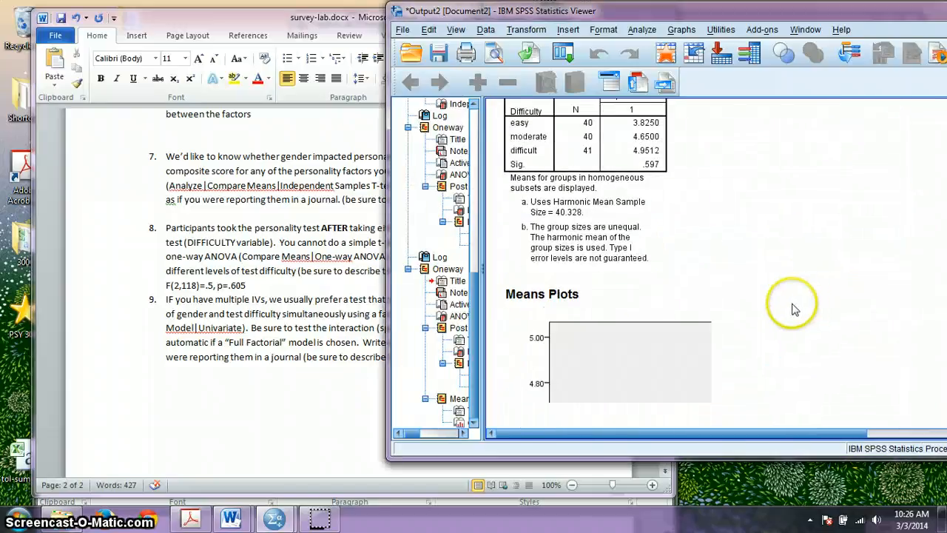
Reposition and enlarge the SPSS output window so the extroversion means plot fits in view
scroll(778, 314, "up", 3)
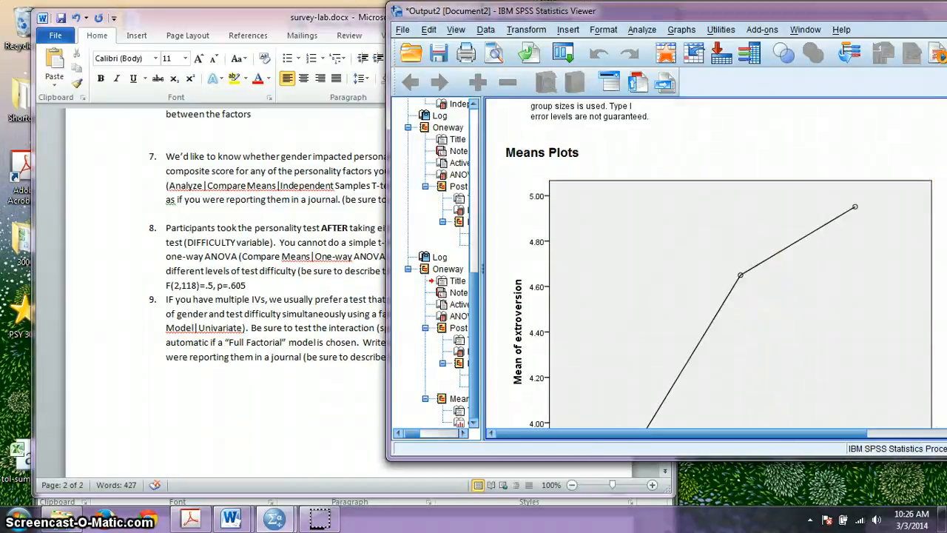
left_click_drag(818, 16, 568, 15)
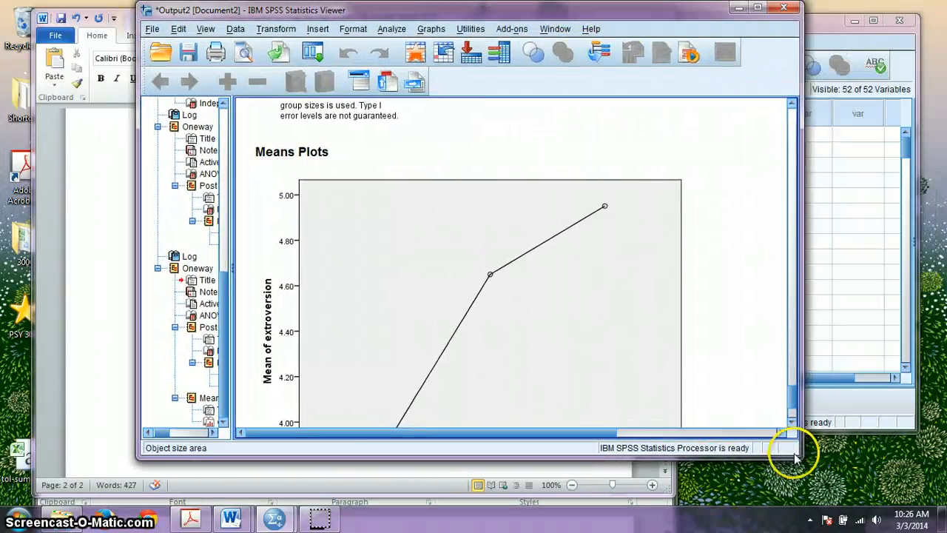
left_click_drag(797, 454, 924, 498)
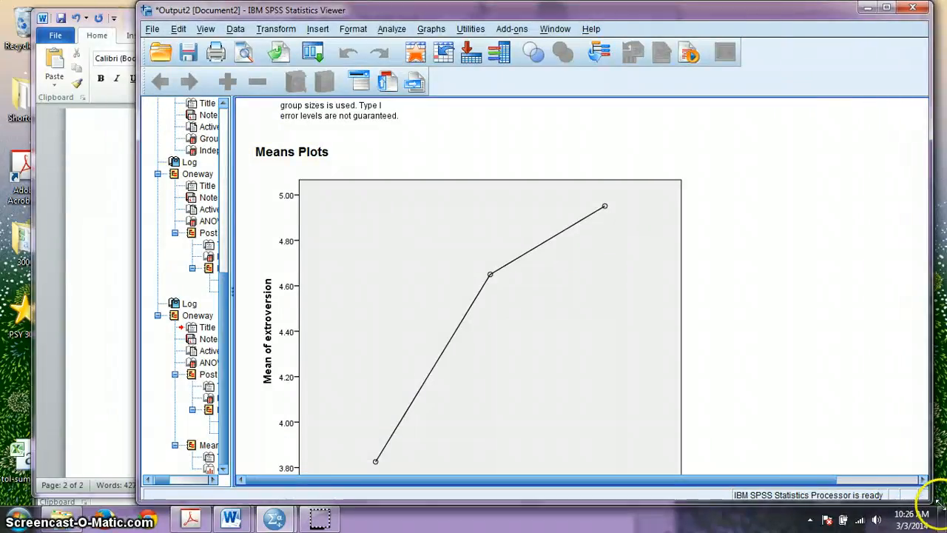
scroll(630, 212, "down", 2)
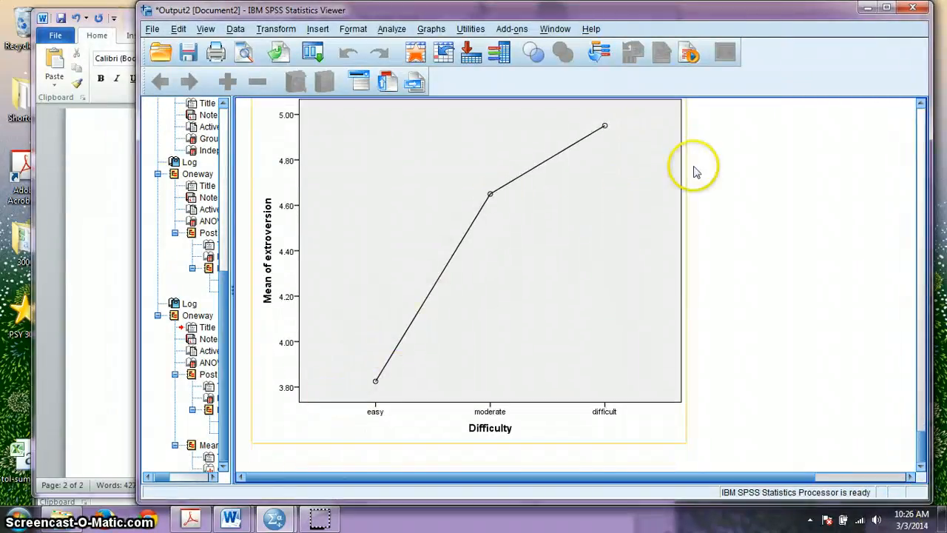
Examine the means plot of extroversion across the easy, moderate and difficult test conditions, including its axis scale
scroll(684, 199, "up", 1)
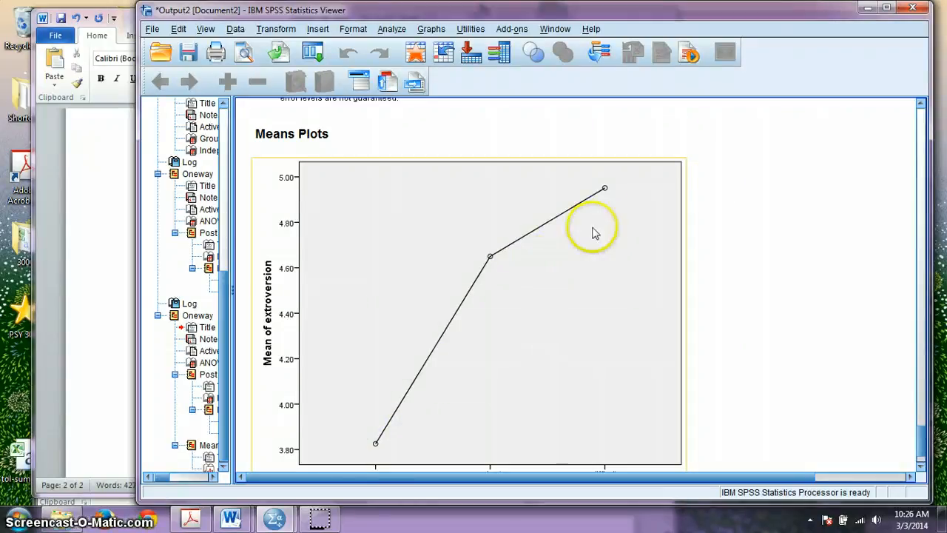
scroll(560, 321, "down", 2)
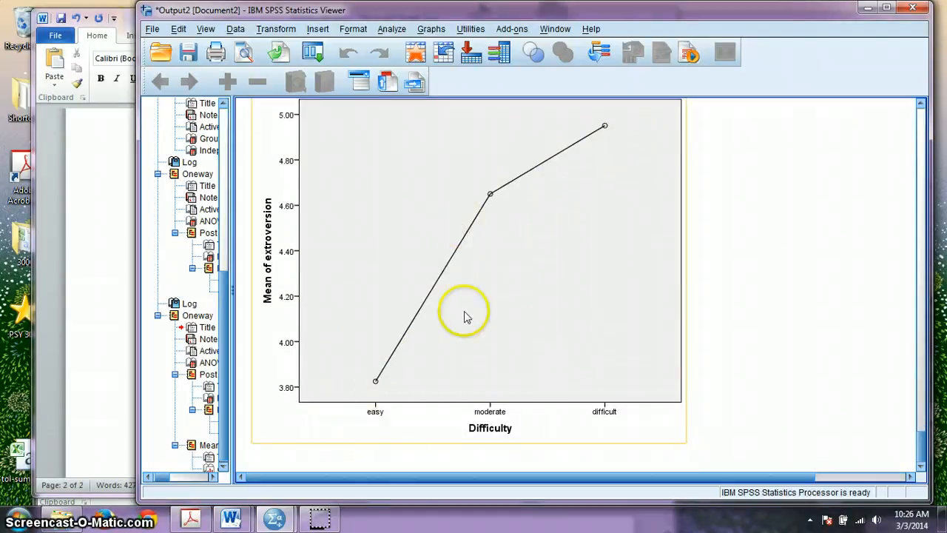
scroll(577, 311, "up", 2)
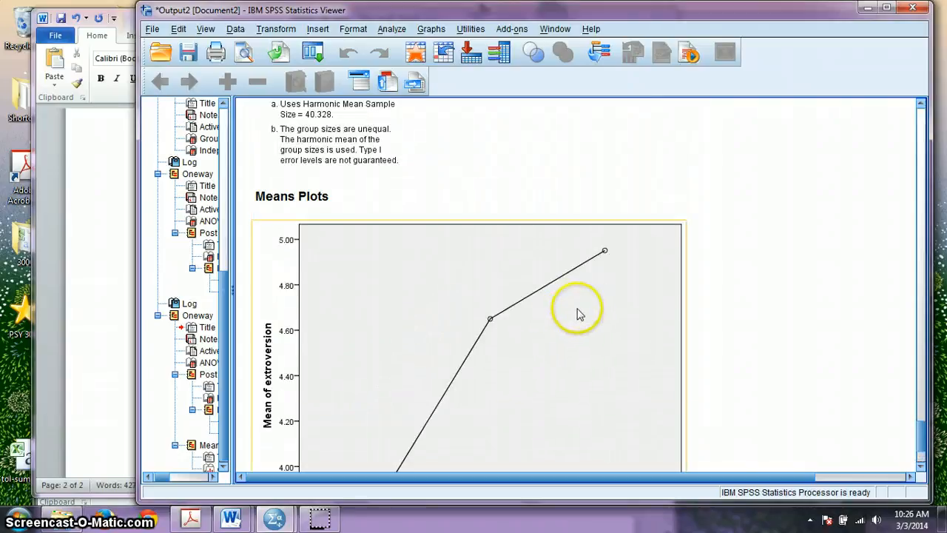
scroll(562, 315, "down", 1)
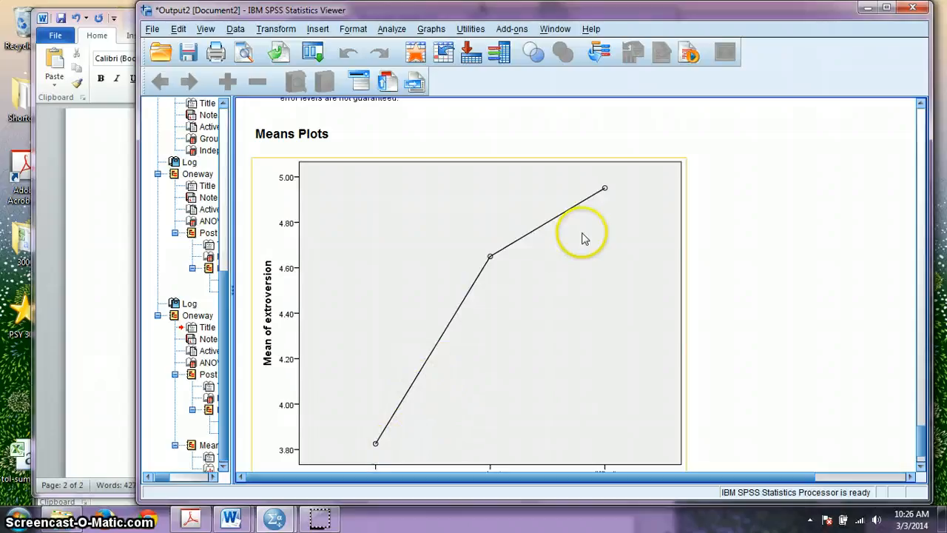
left_click(769, 224)
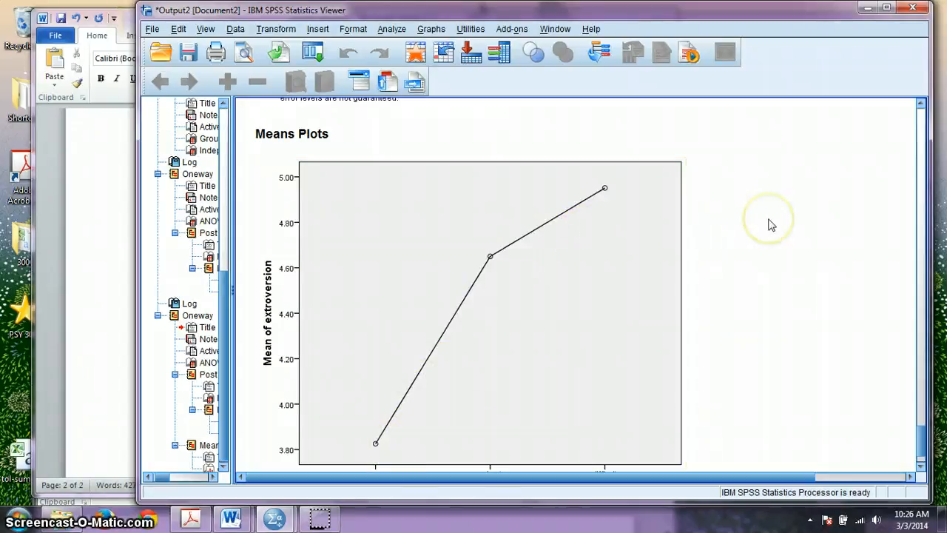
left_click(663, 294)
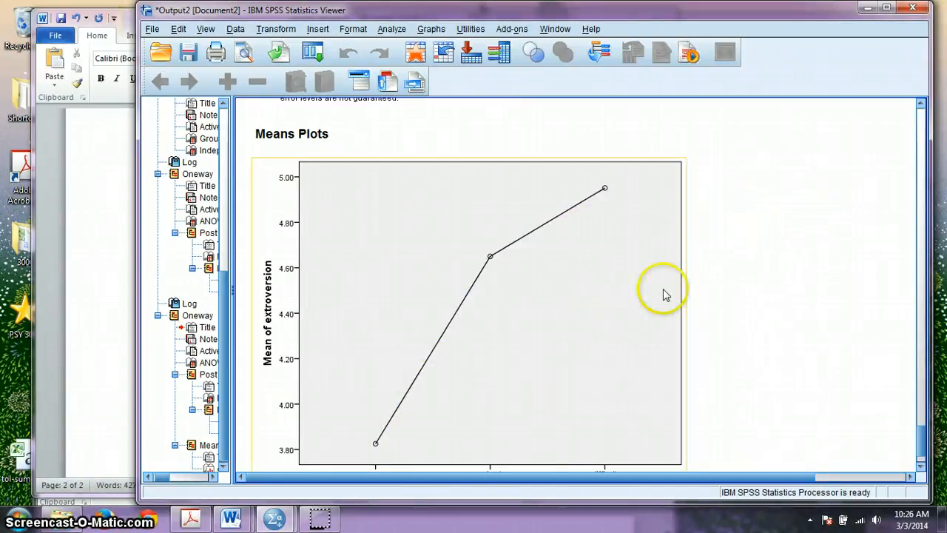
left_click(699, 266)
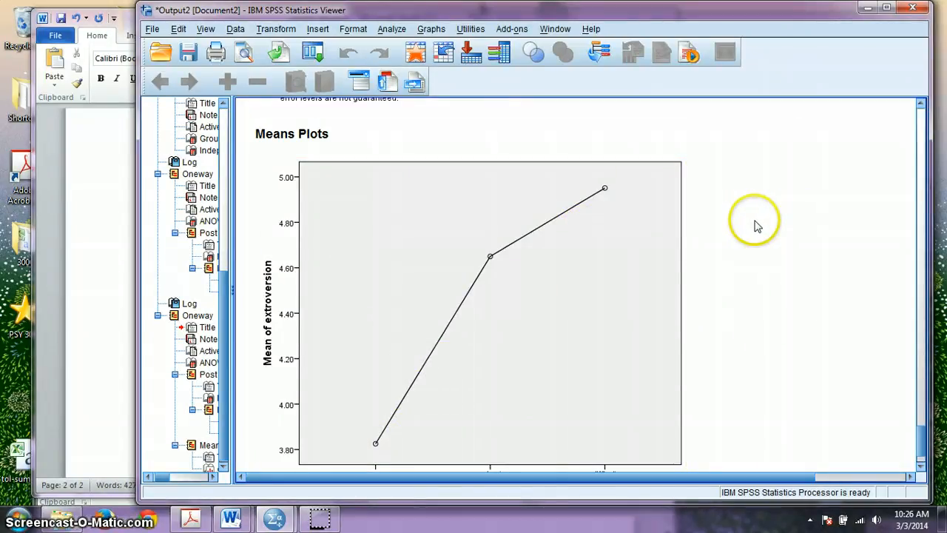
scroll(756, 225, "down", 2)
scroll(756, 226, "up", 2)
left_click(501, 292)
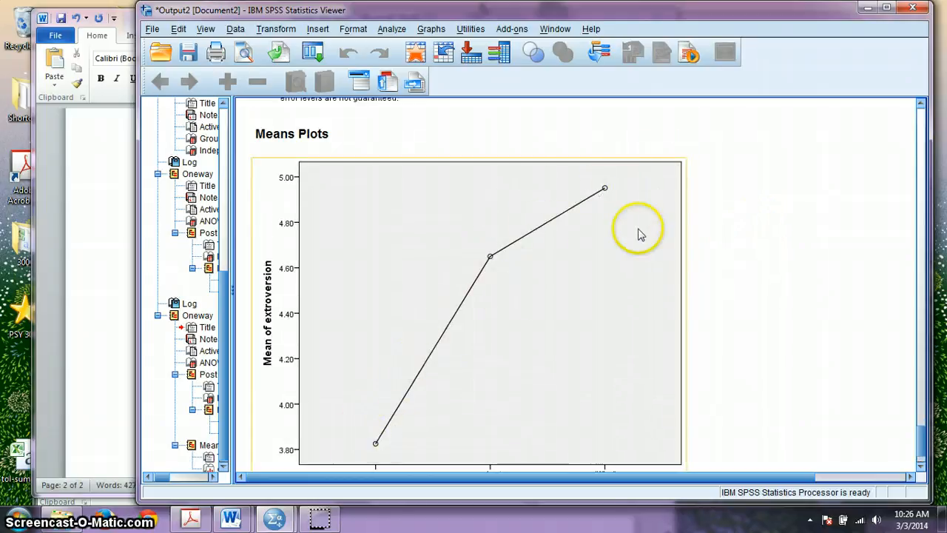
left_click(718, 244)
Maximize the SPSS output window and view the entire means plot with both axes
left_click_drag(545, 7, 704, 8)
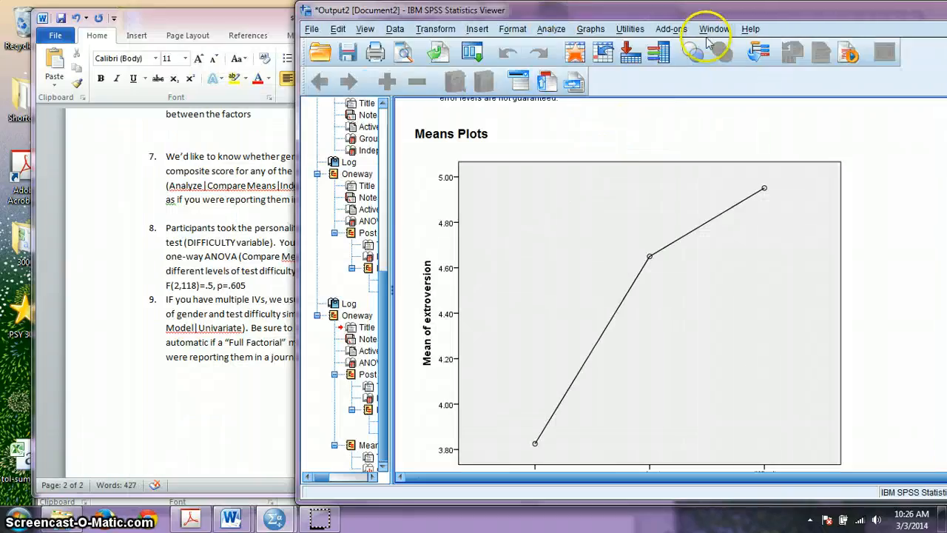
left_click_drag(708, 43, 712, 6)
left_click(360, 279)
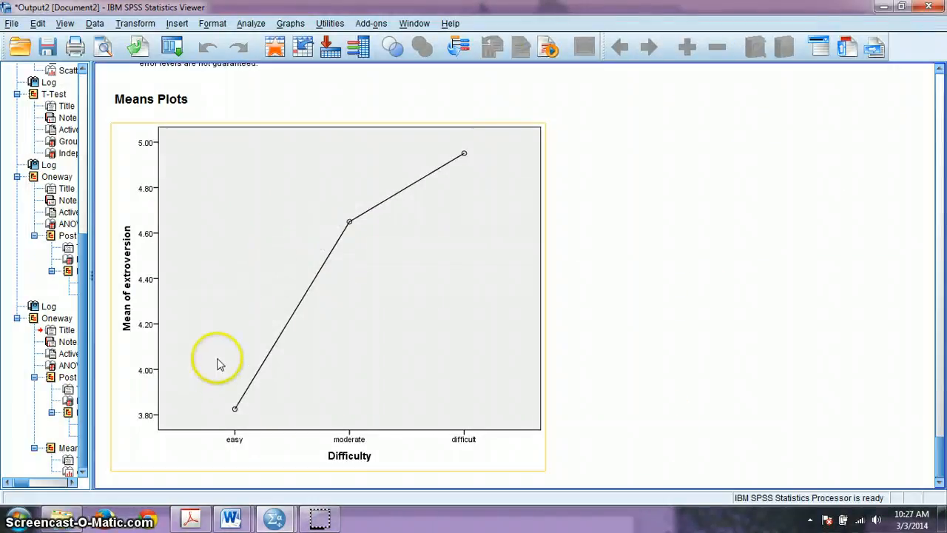
left_click(649, 318)
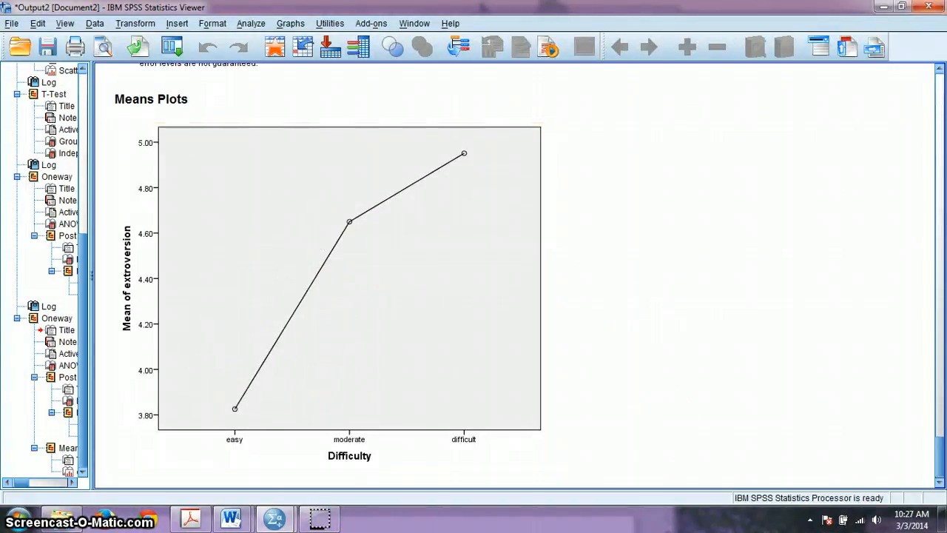
Move the SPSS output window aside and read questions 8 and 9 in the survey-lab Word document
left_click_drag(777, 11, 925, 362)
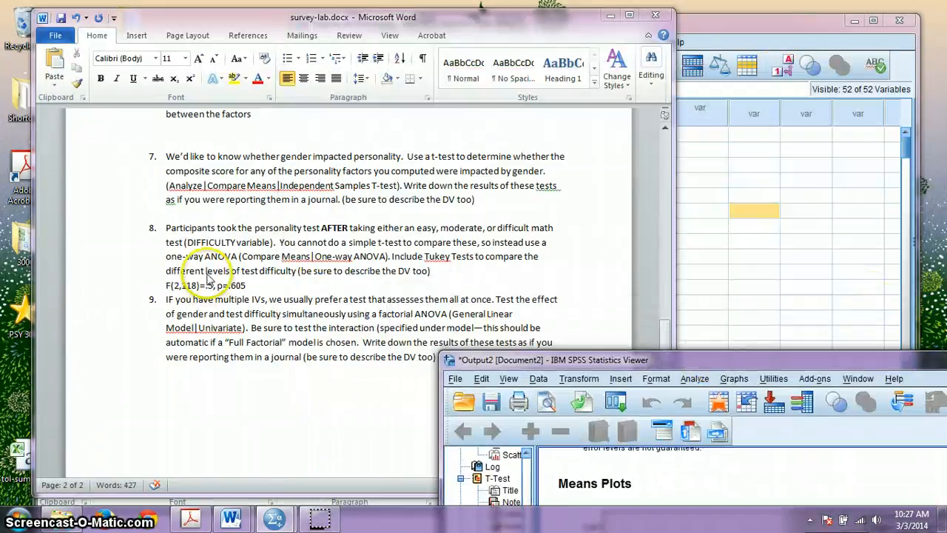
left_click(310, 303)
left_click(808, 366)
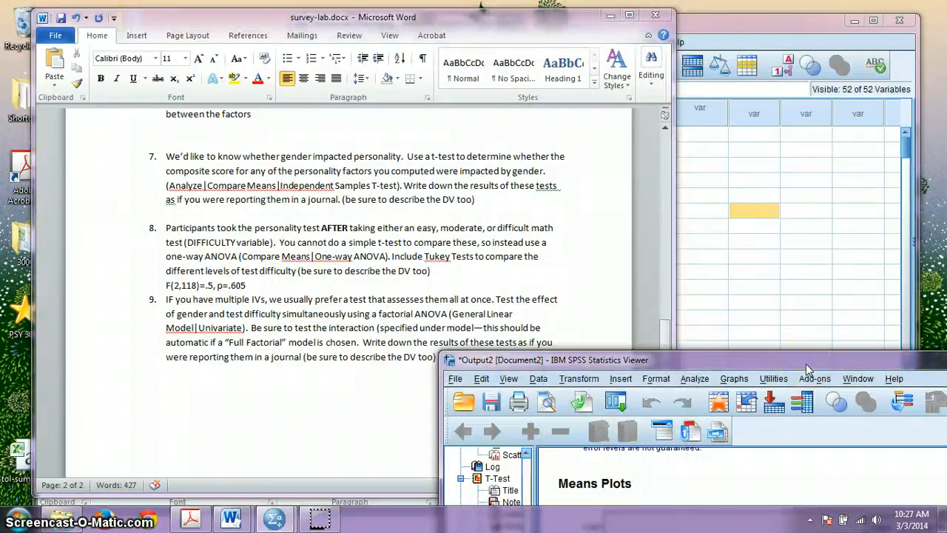
left_click_drag(807, 367, 504, 47)
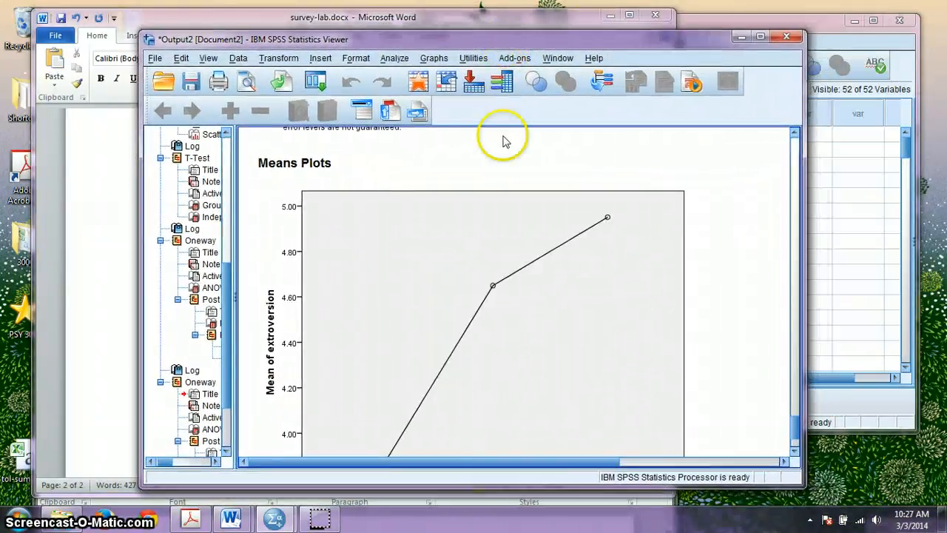
left_click(345, 249)
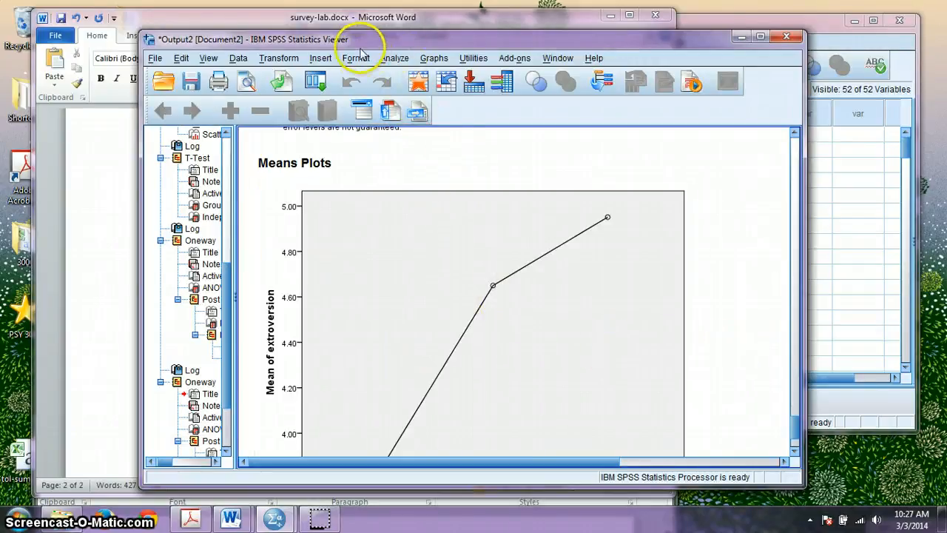
left_click(392, 59)
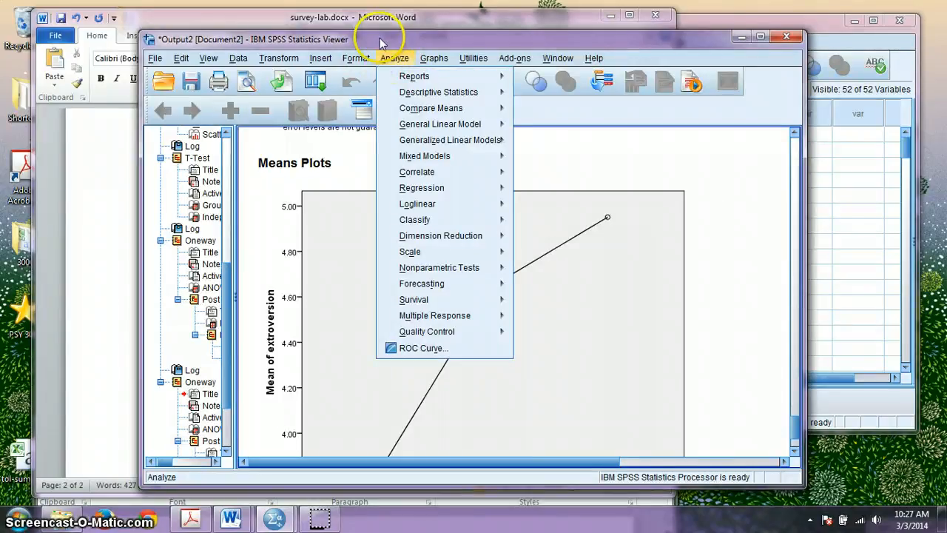
left_click(381, 43)
left_click_drag(385, 44, 756, 365)
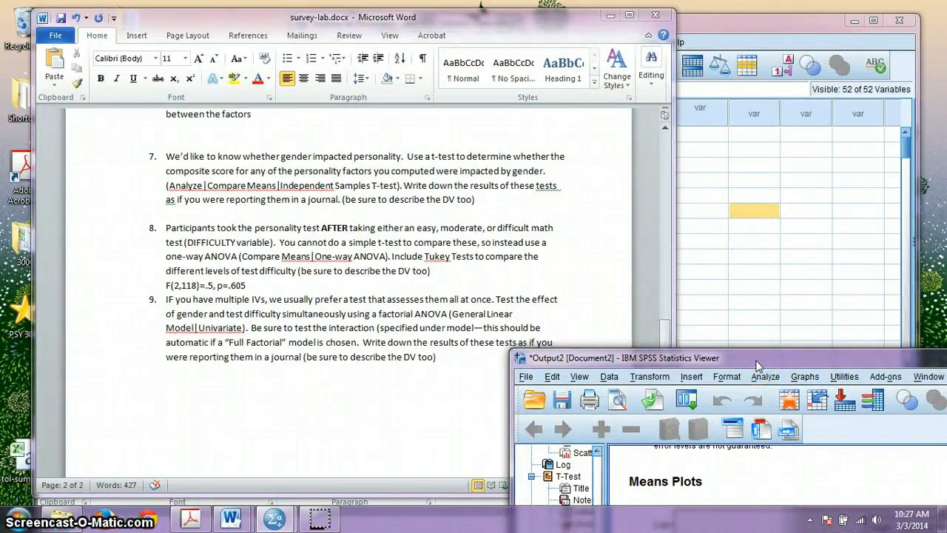
Bring the SPSS output window back into view, start a univariate General Linear Model analysis and assign extroversion as the dependent variable
left_click_drag(756, 366, 436, 33)
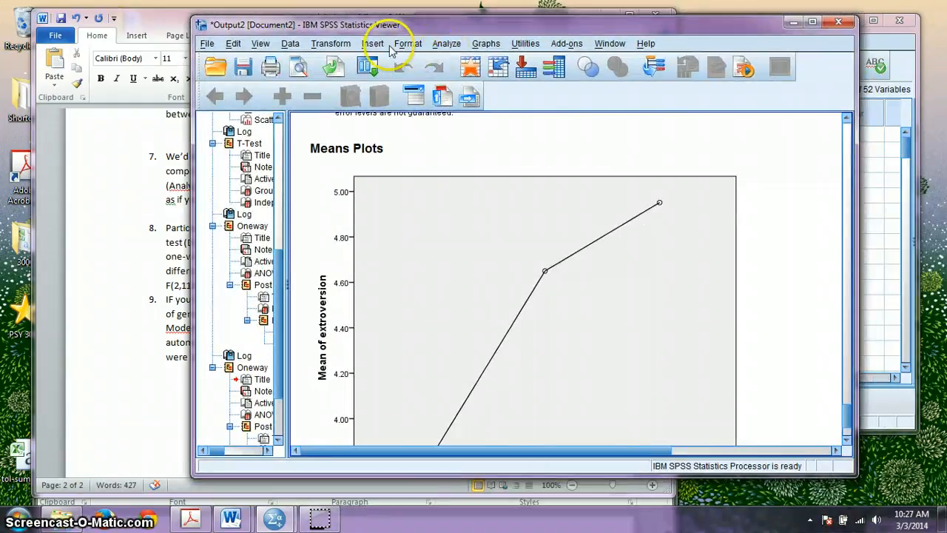
left_click(446, 43)
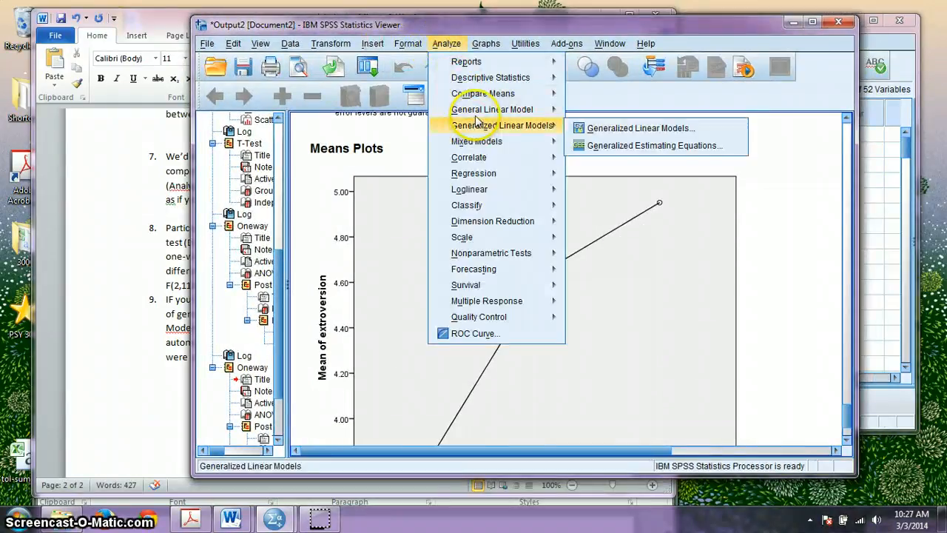
mouse_move(476, 112)
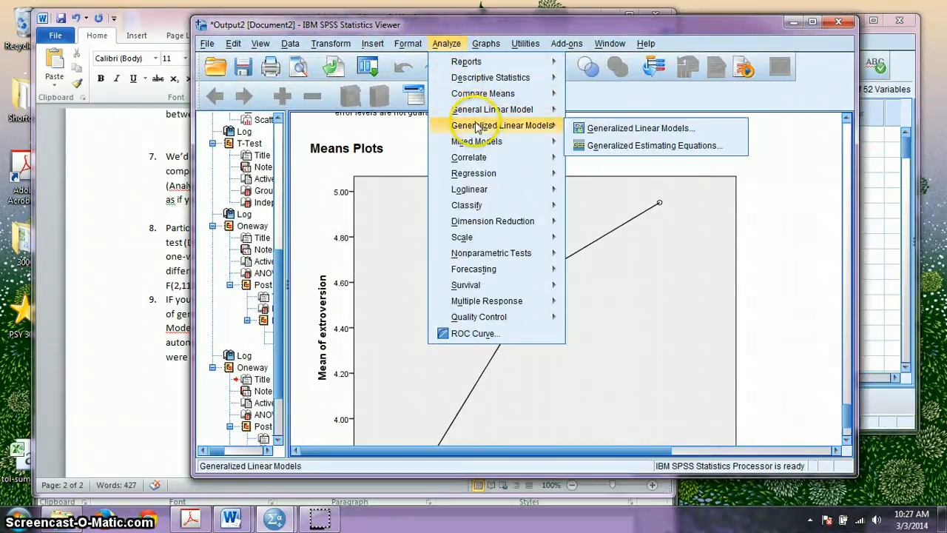
left_click(603, 111)
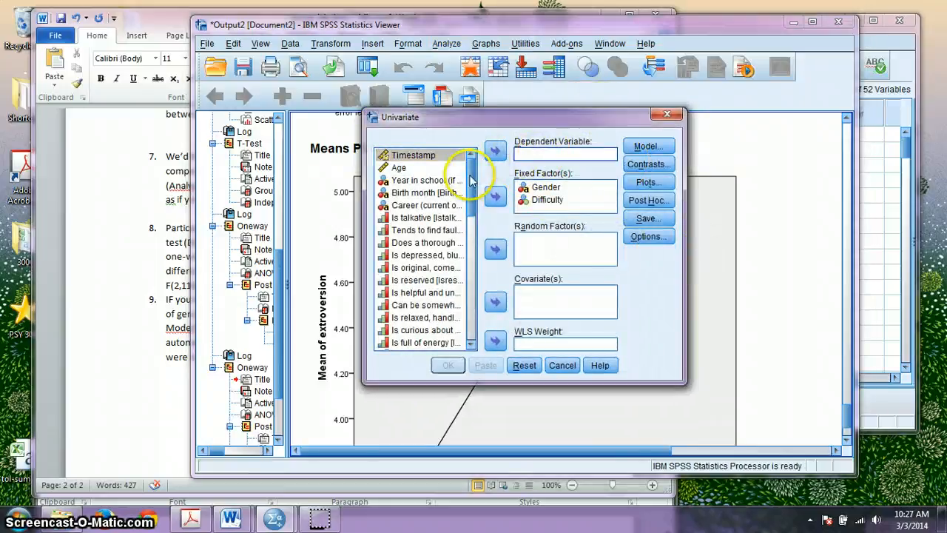
scroll(460, 332, "down", 10)
left_click(438, 345)
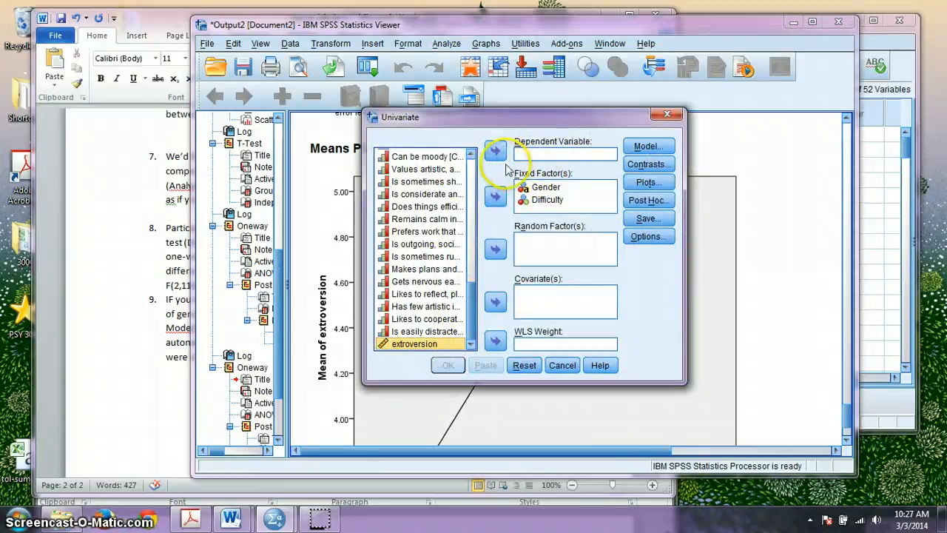
left_click(496, 151)
Check that Gender and Difficulty are the fixed factors and run the univariate analysis
left_click(547, 189)
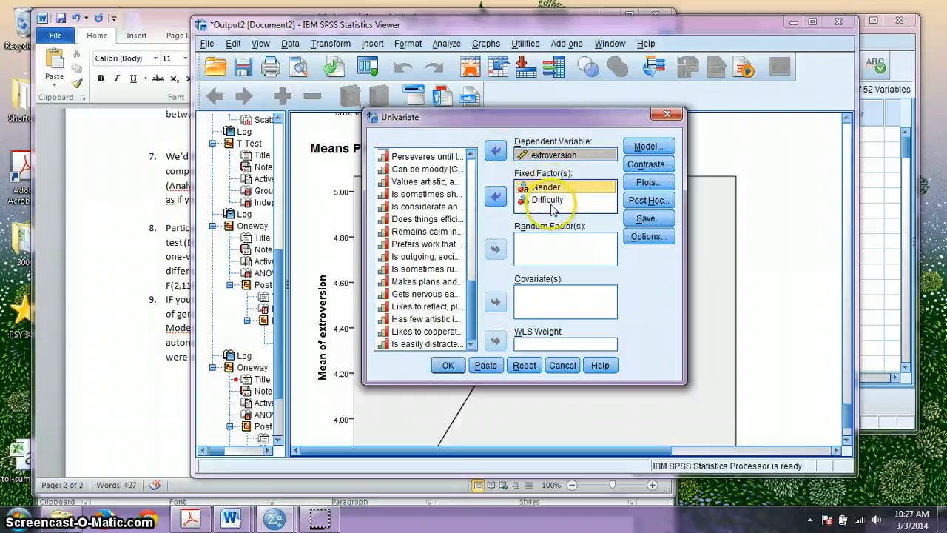
left_click(551, 202)
left_click(540, 190)
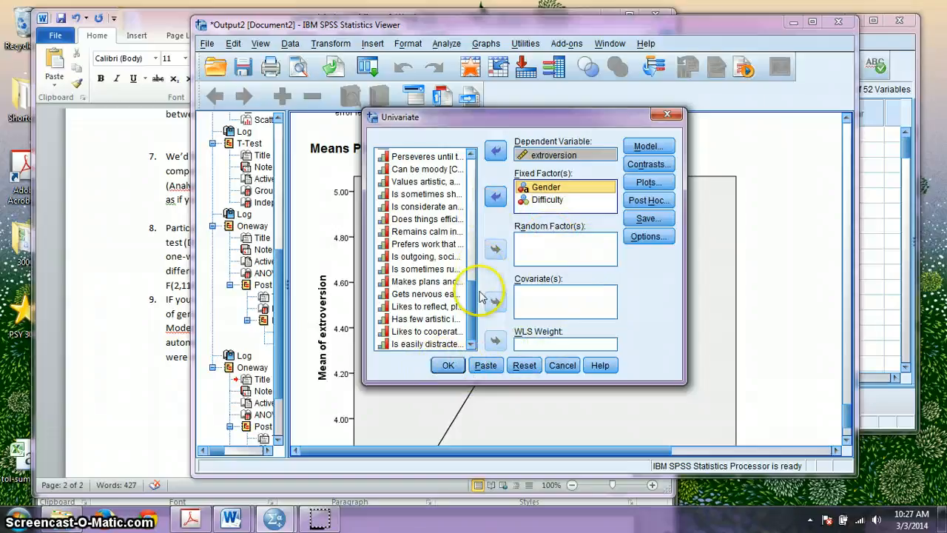
left_click(540, 257)
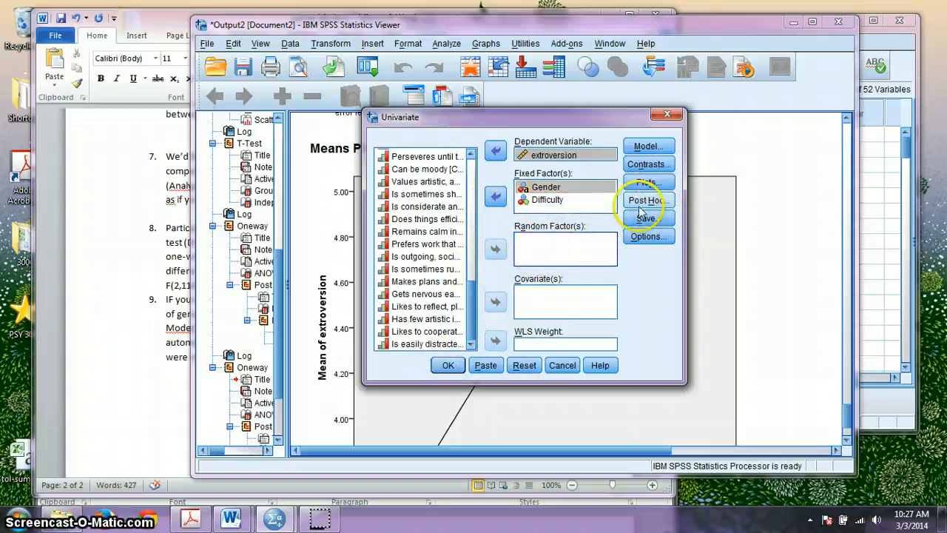
left_click(443, 366)
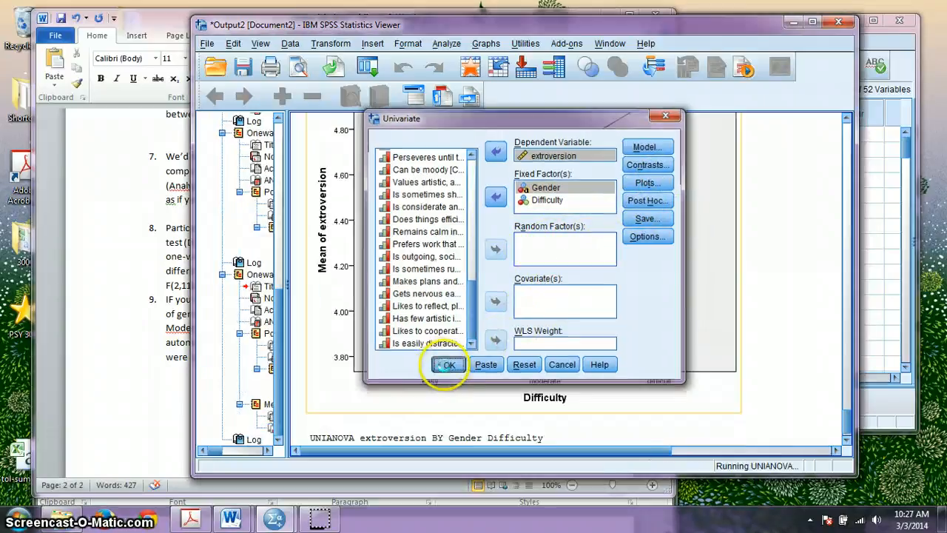
Examine the Tests of Between-Subjects Effects table for Gender, Difficulty and the Gender * Difficulty interaction, including df, F and Sig
scroll(663, 326, "down", 5)
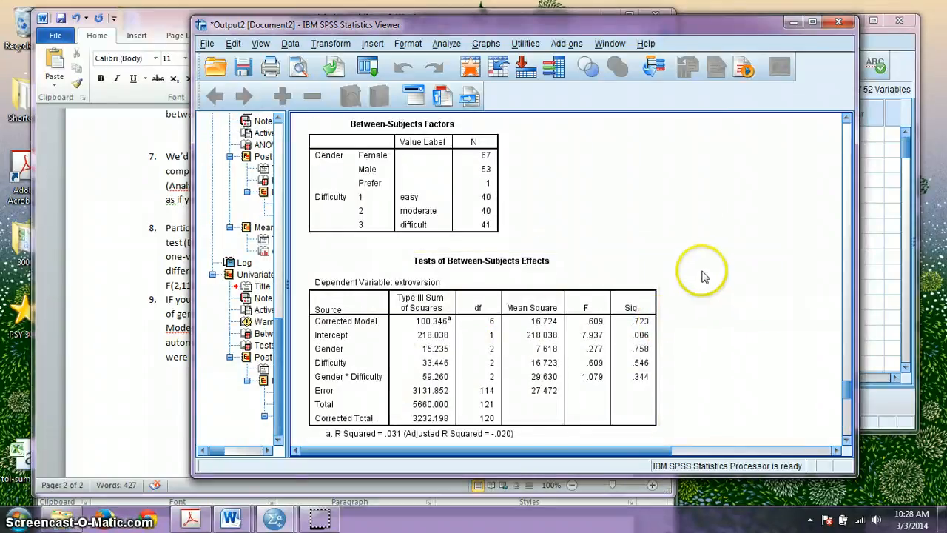
scroll(748, 344, "down", 3)
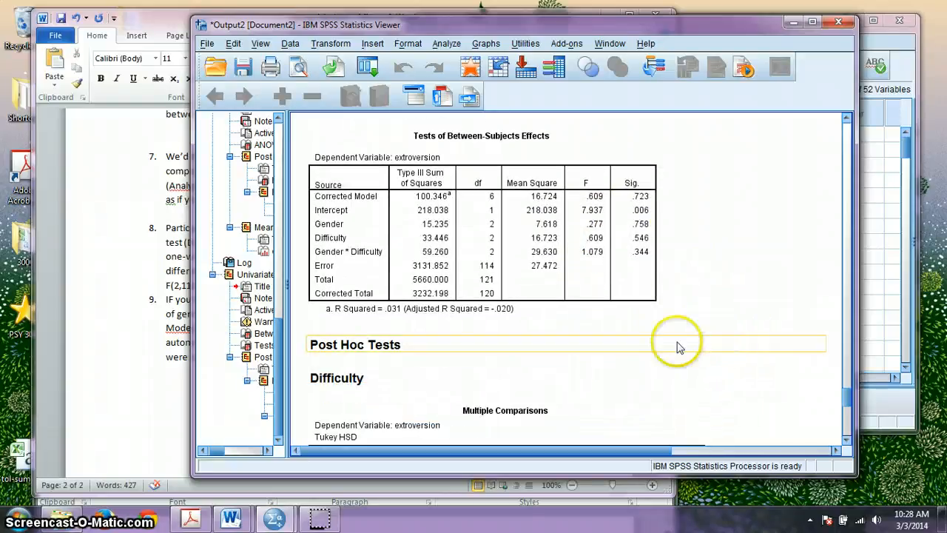
scroll(713, 299, "up", 2)
left_click(536, 323)
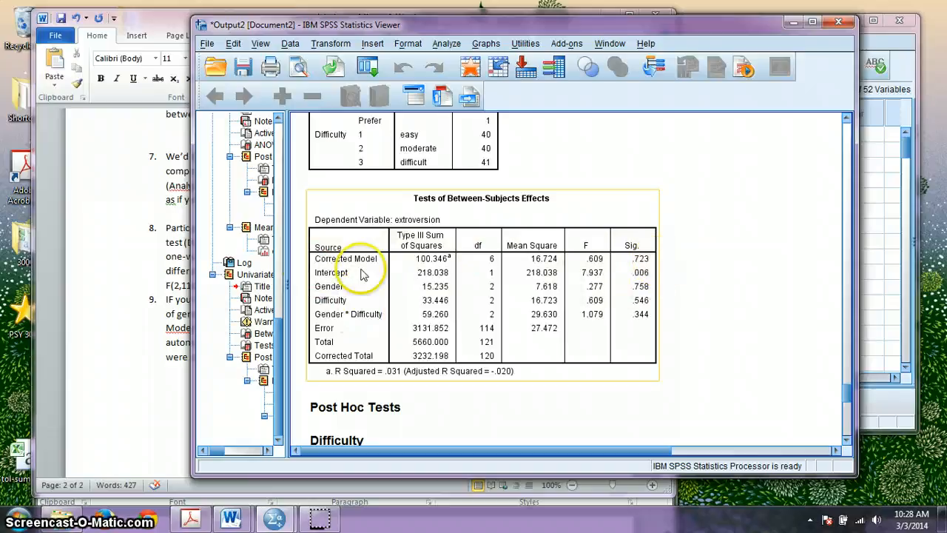
left_click(684, 279)
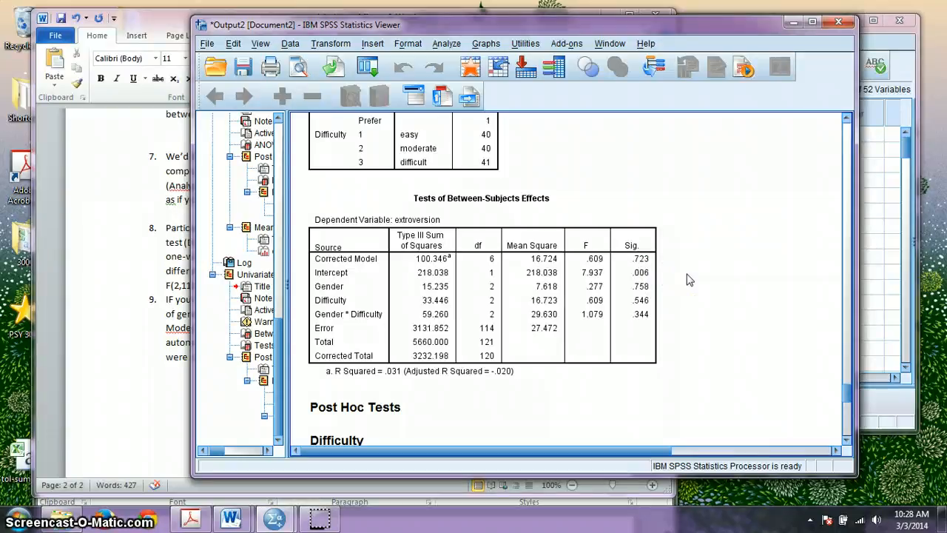
left_click(491, 262)
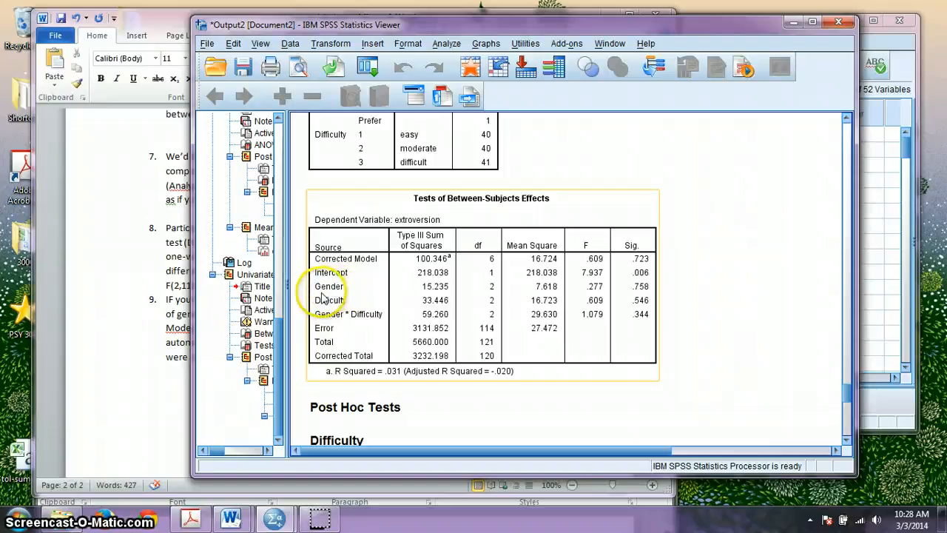
left_click(294, 287)
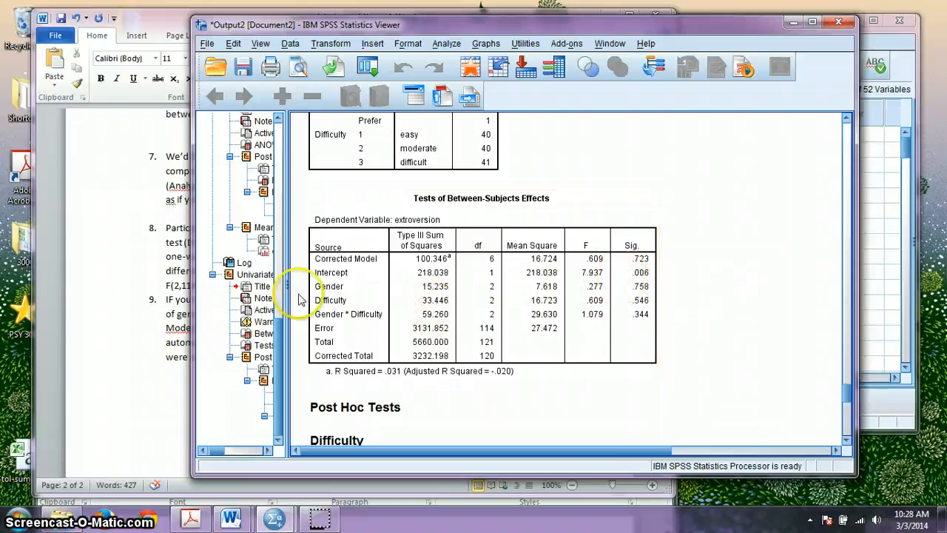
left_click(600, 310)
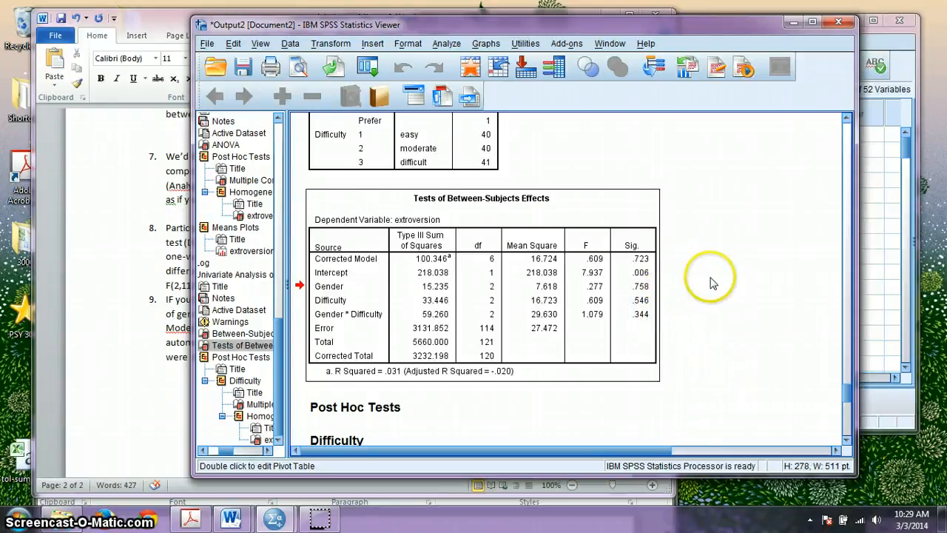
Review the Tukey multiple comparisons and homogeneous subsets for Difficulty, and return to the survey-lab document in Word
scroll(703, 281, "down", 2)
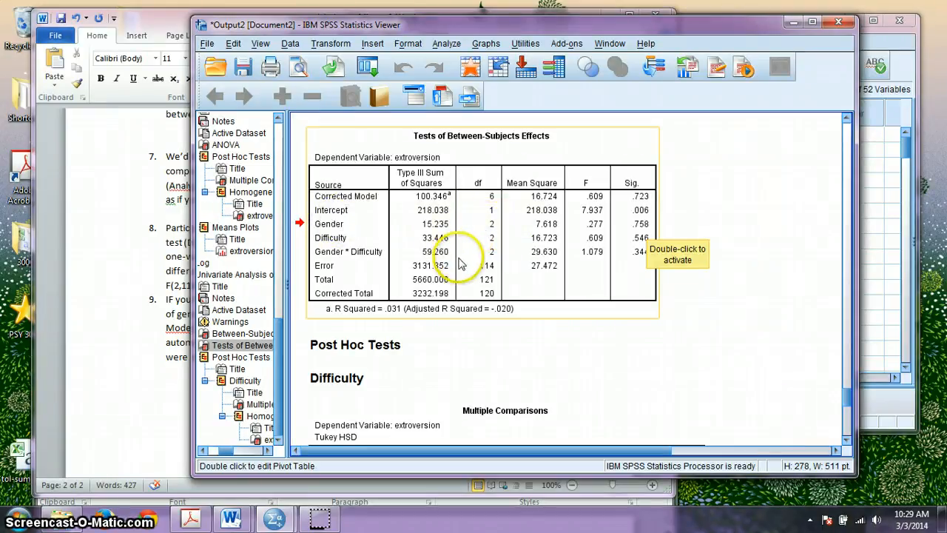
scroll(458, 263, "down", 5)
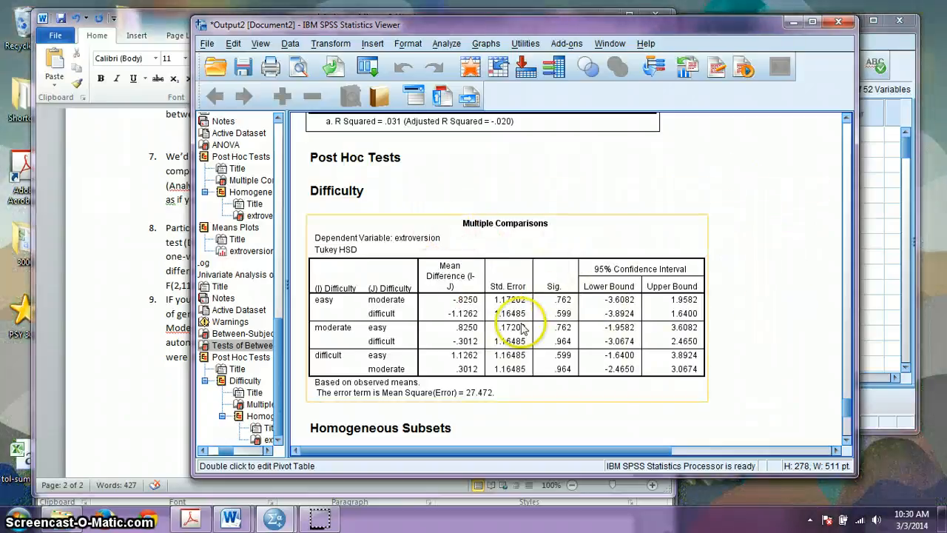
scroll(662, 255, "down", 2)
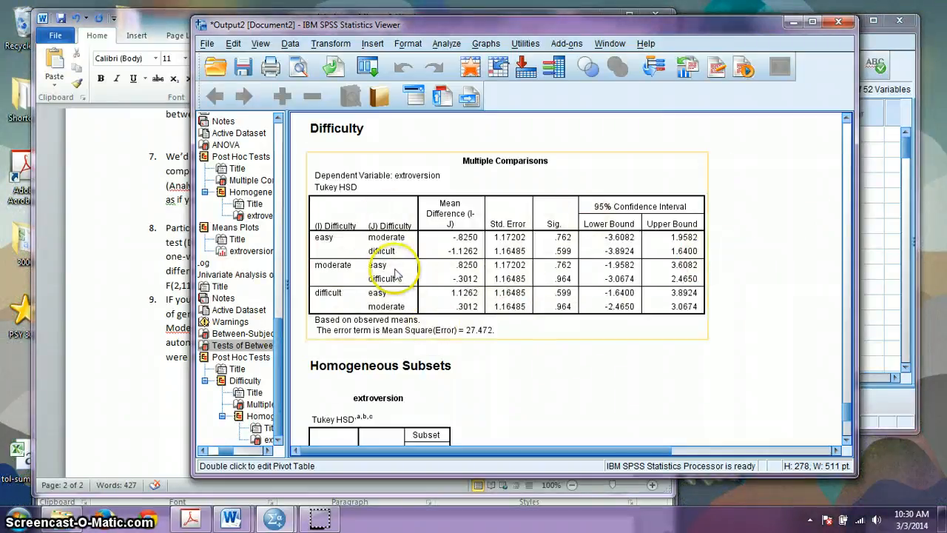
scroll(457, 307, "down", 2)
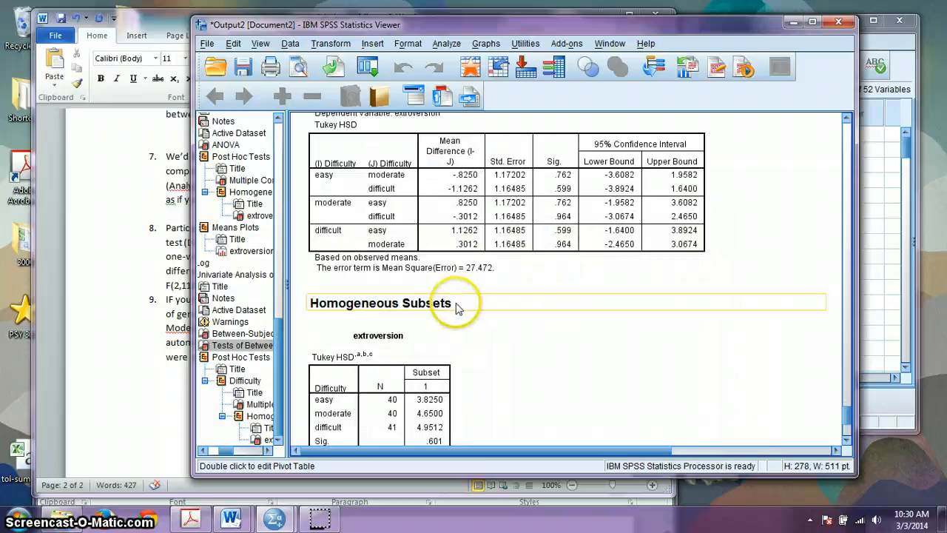
scroll(456, 307, "up", 2)
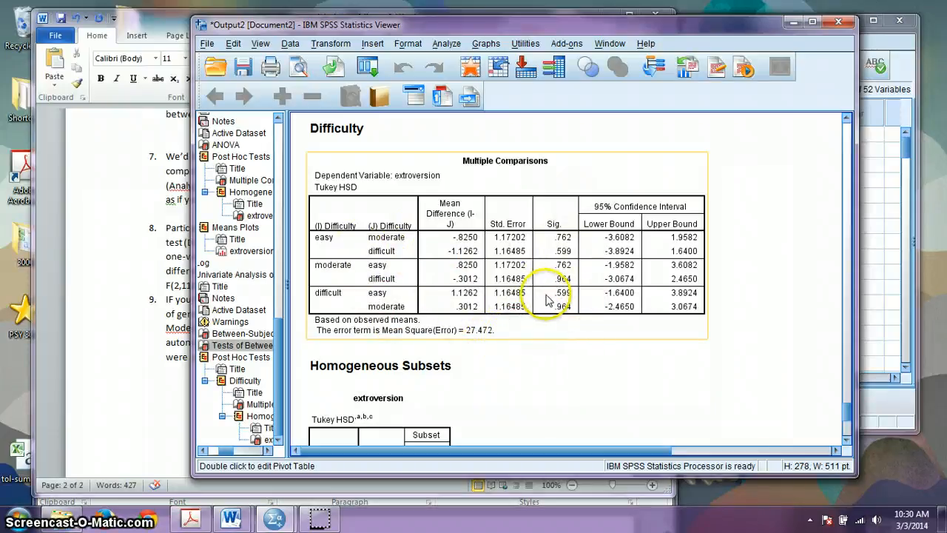
scroll(574, 342, "down", 4)
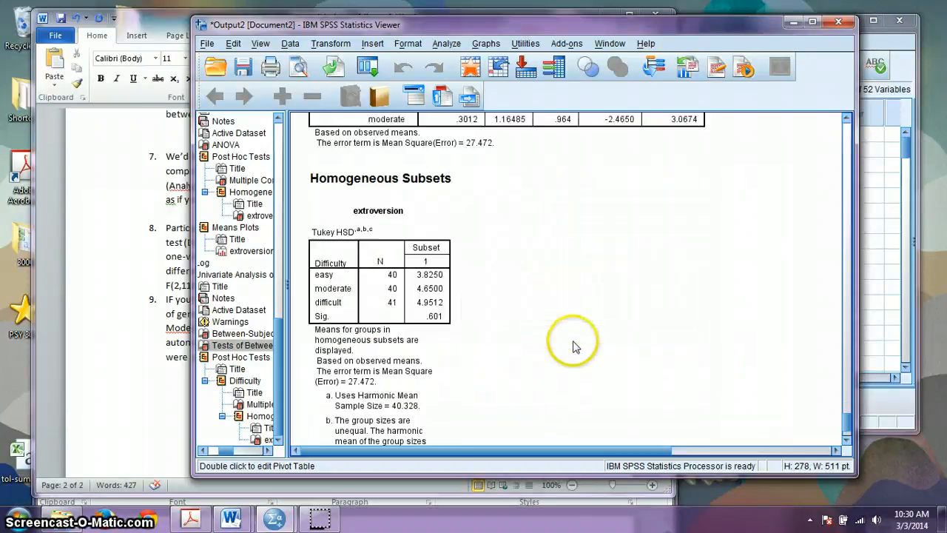
scroll(574, 341, "down", 3)
left_click(119, 356)
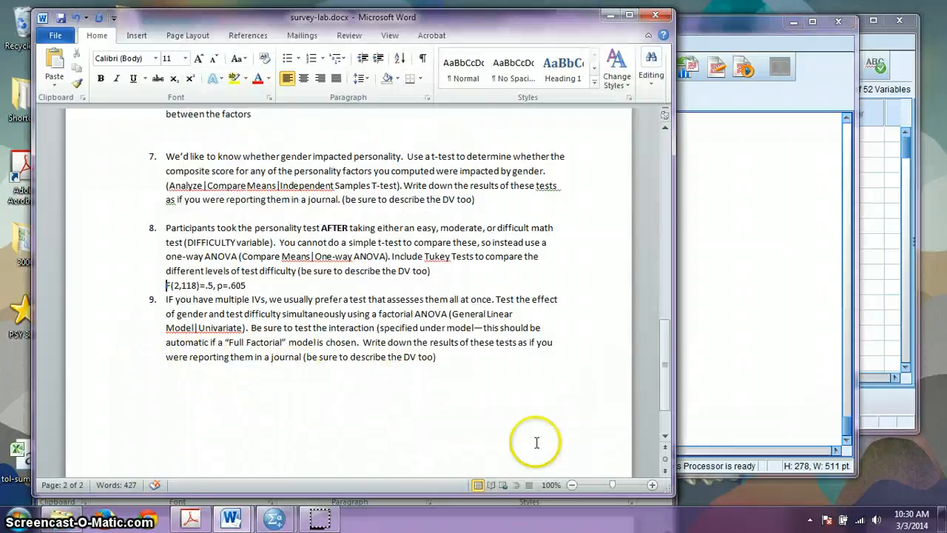
mouse_move(320, 520)
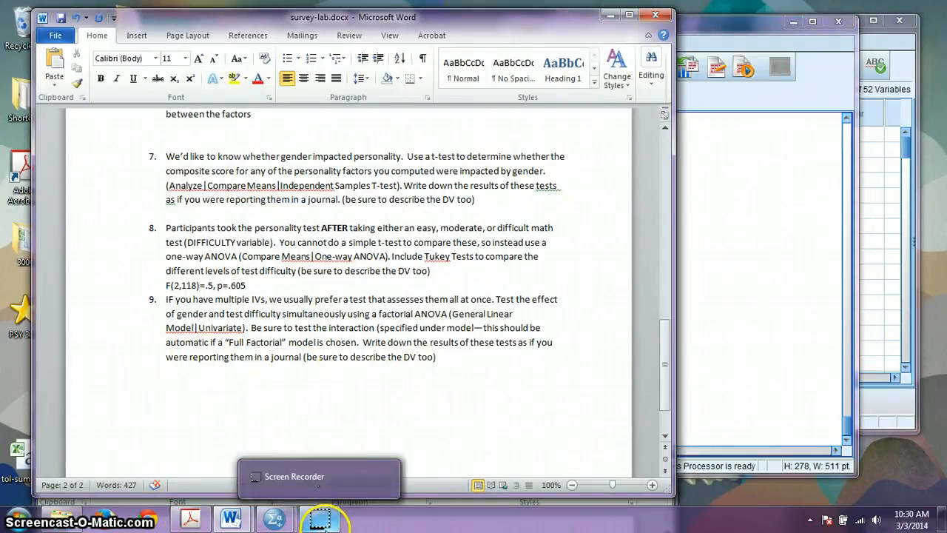